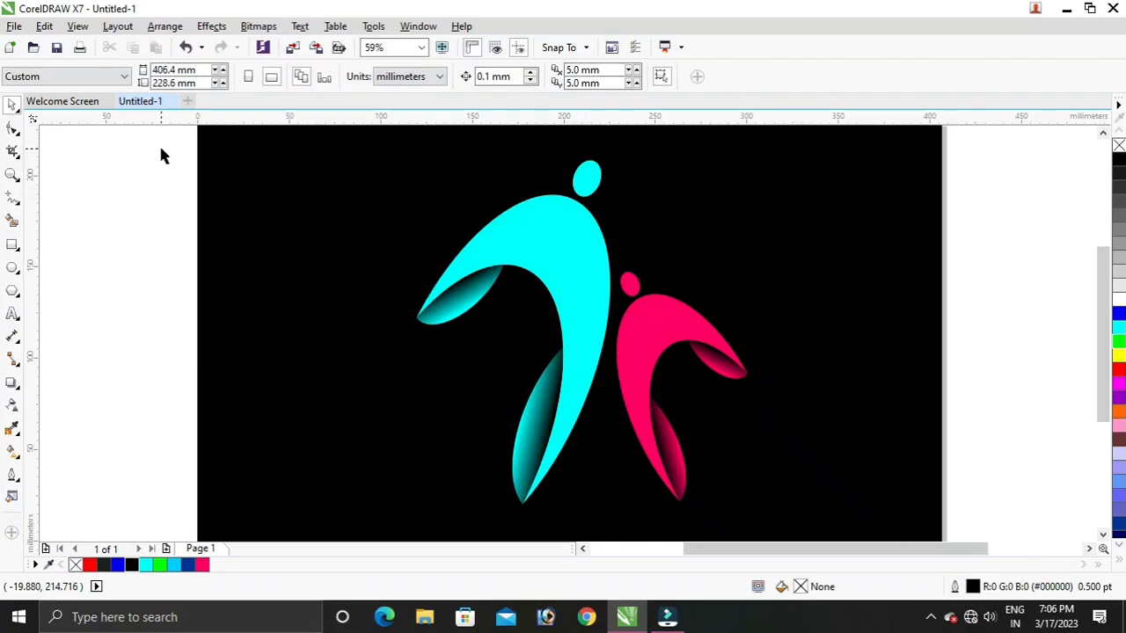
Create a new blank 406.4 × 228.6 mm document, keeping the default preset settings.
{"action": "left_click", "coordinate": [15, 28]}
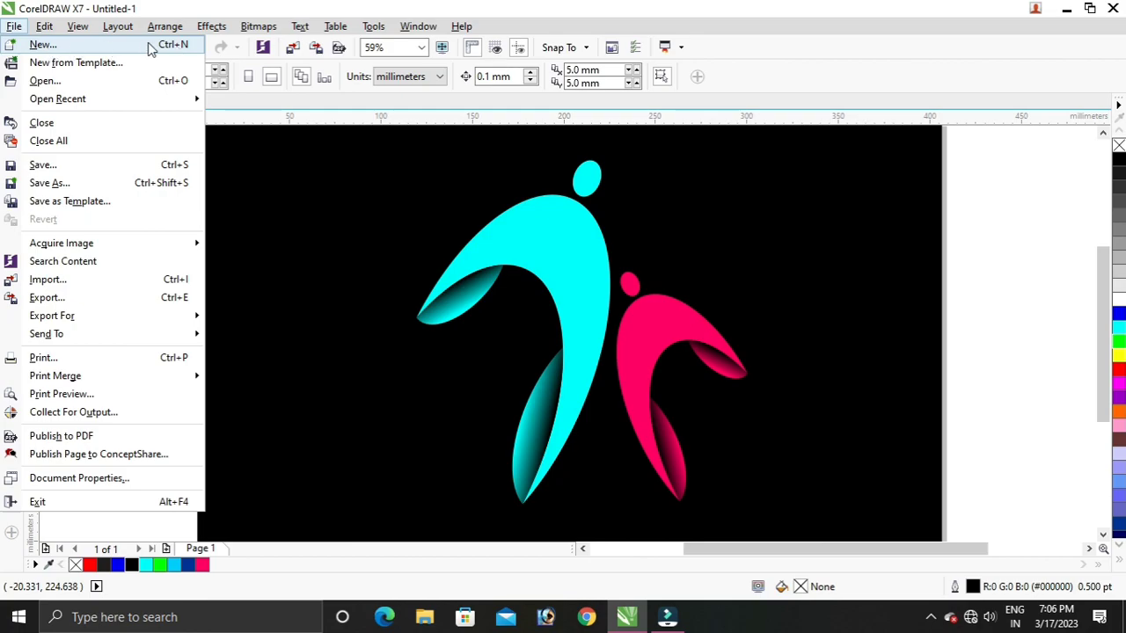
{"action": "left_click", "coordinate": [44, 45]}
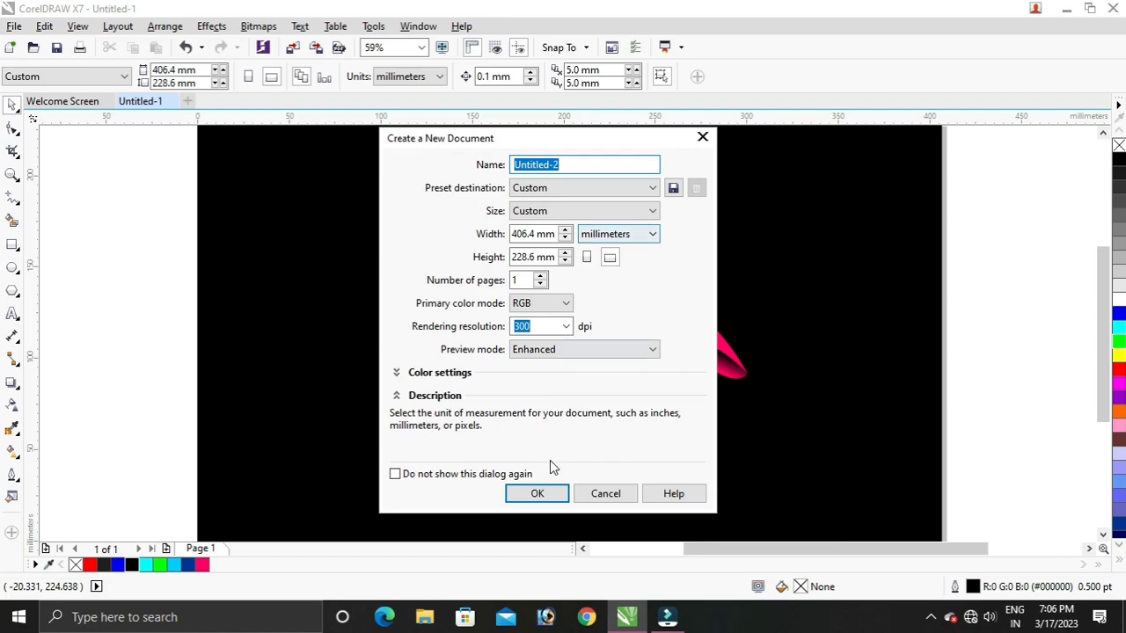
{"action": "left_click", "coordinate": [538, 494]}
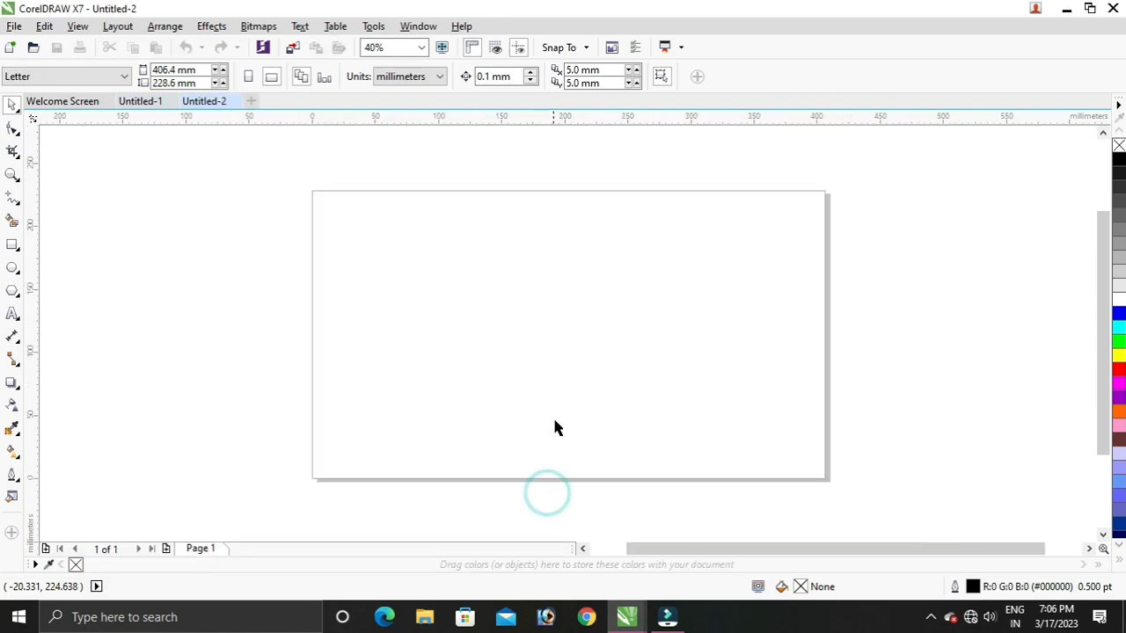
Draw a tall ellipse, about 110.5 × 192.2 mm, on the left of the page and nudge it up-left.
{"action": "left_click", "coordinate": [12, 269]}
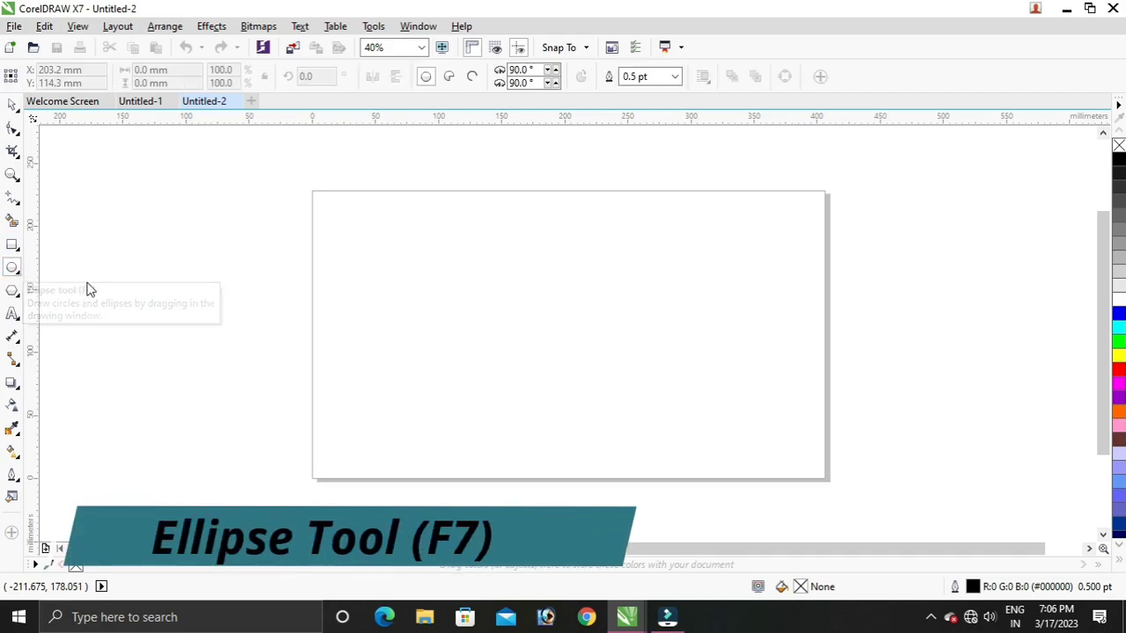
{"action": "mouse_move", "coordinate": [407, 205]}
{"action": "left_mouse_down"}
{"action": "mouse_move", "coordinate": [545, 422]}
{"action": "mouse_move", "coordinate": [546, 448]}
{"action": "left_mouse_up"}
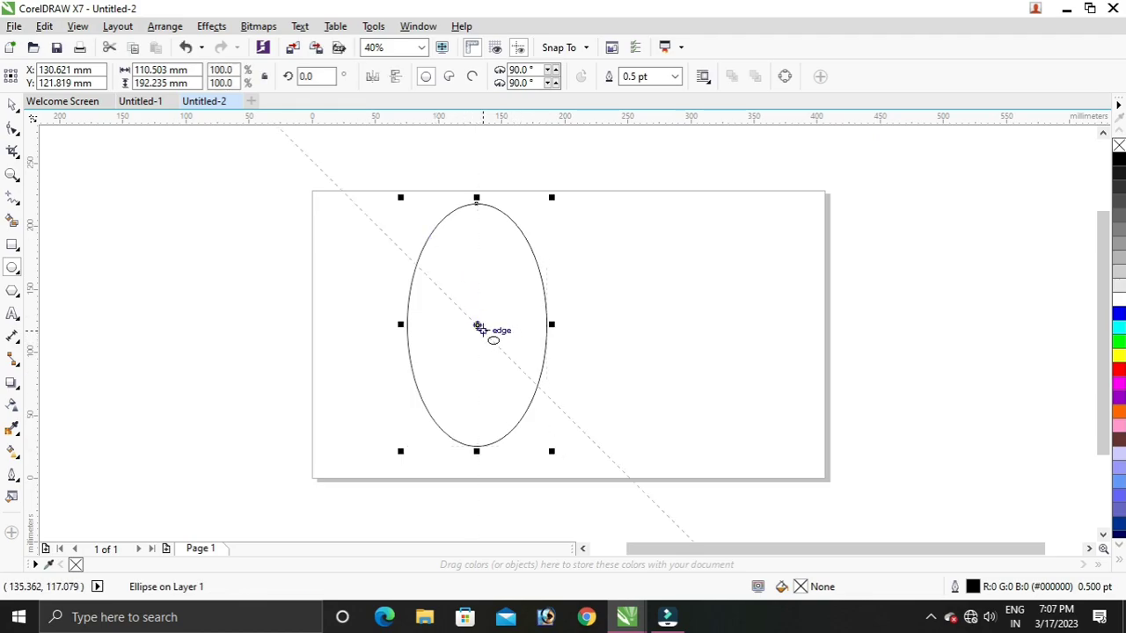
{"action": "left_click_drag", "start_coordinate": [474, 323], "coordinate": [465, 305]}
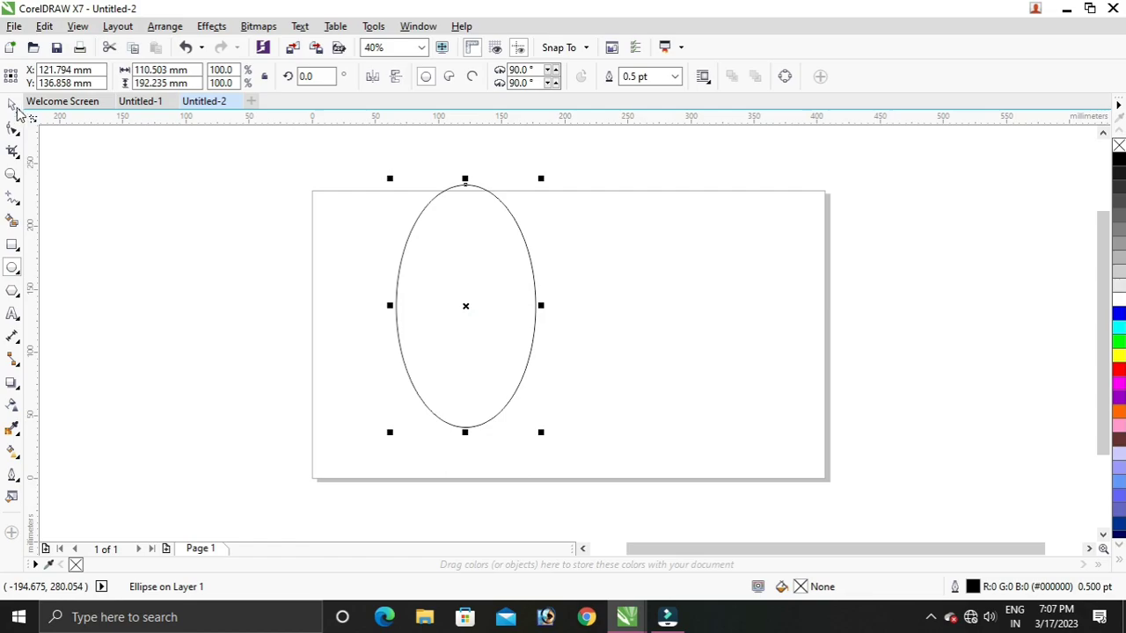
Copy and paste the tall ellipse, then drag the copy down so it overlaps the original.
{"action": "right_click", "coordinate": [455, 259]}
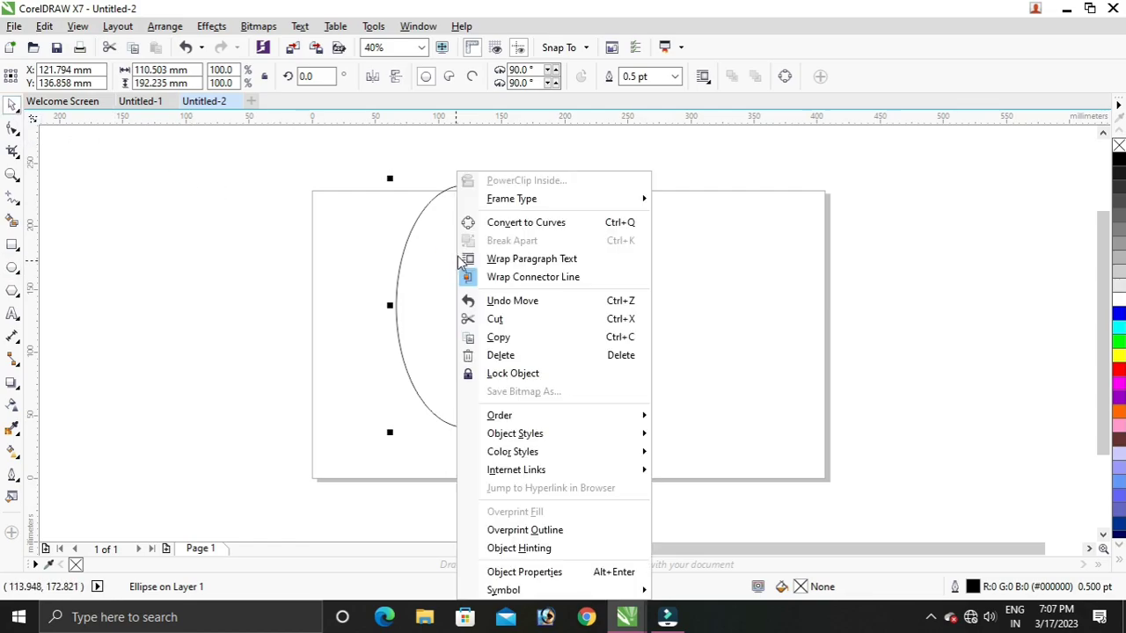
{"action": "left_click", "coordinate": [507, 338]}
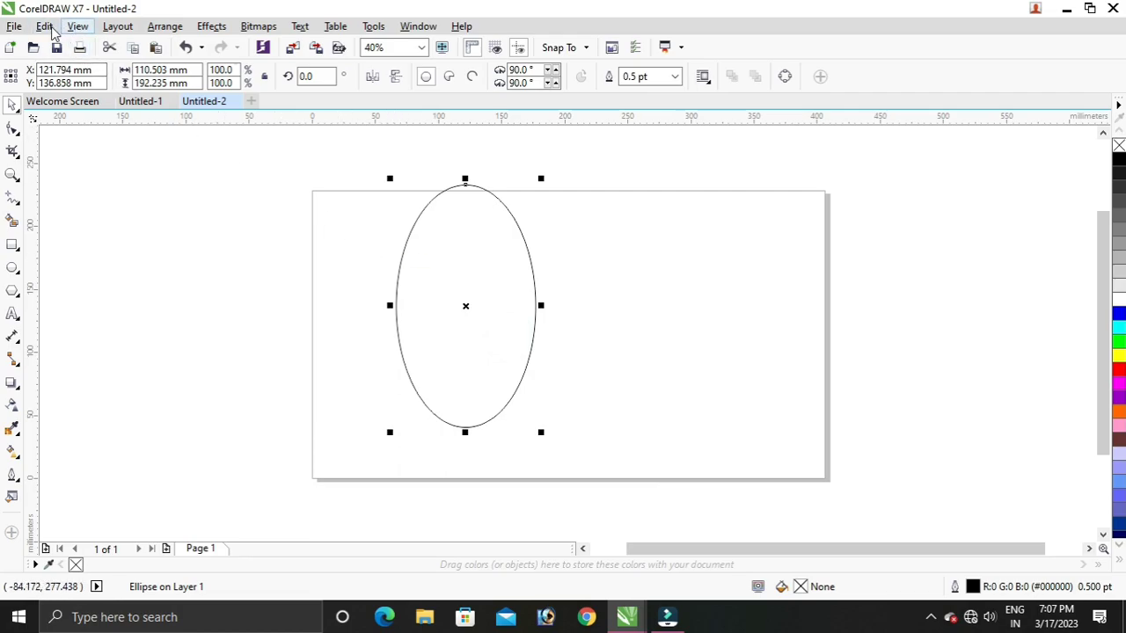
{"action": "left_click", "coordinate": [44, 25]}
{"action": "left_click", "coordinate": [91, 162]}
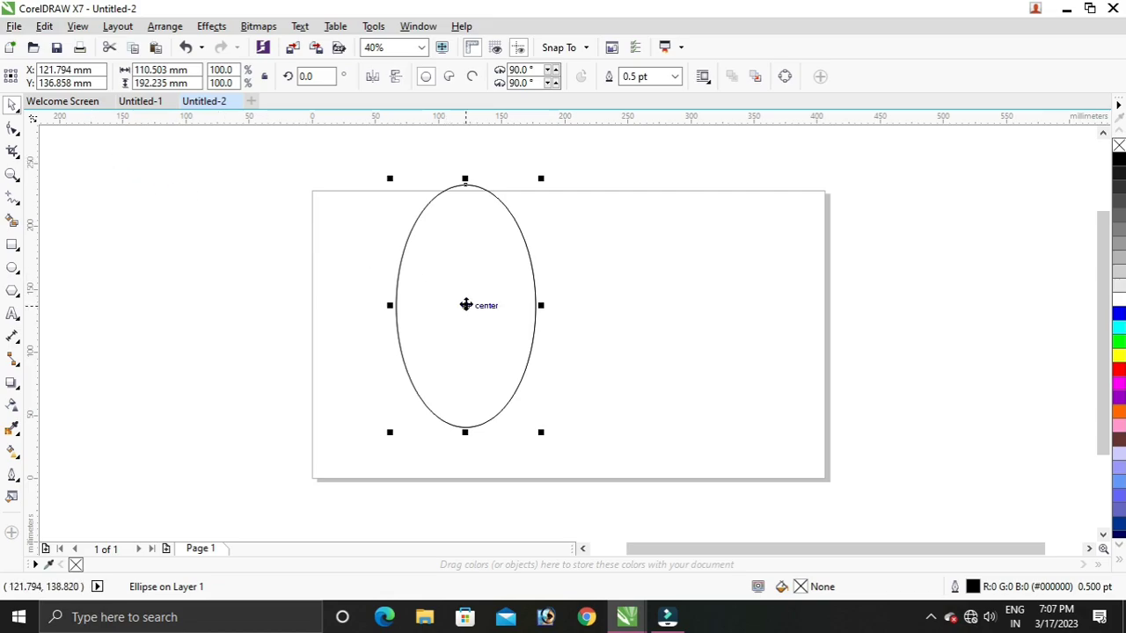
{"action": "mouse_move", "coordinate": [466, 305]}
{"action": "left_mouse_down"}
{"action": "mouse_move", "coordinate": [467, 358]}
{"action": "mouse_move", "coordinate": [451, 359]}
{"action": "mouse_move", "coordinate": [452, 377]}
{"action": "mouse_move", "coordinate": [457, 362]}
{"action": "left_mouse_up"}
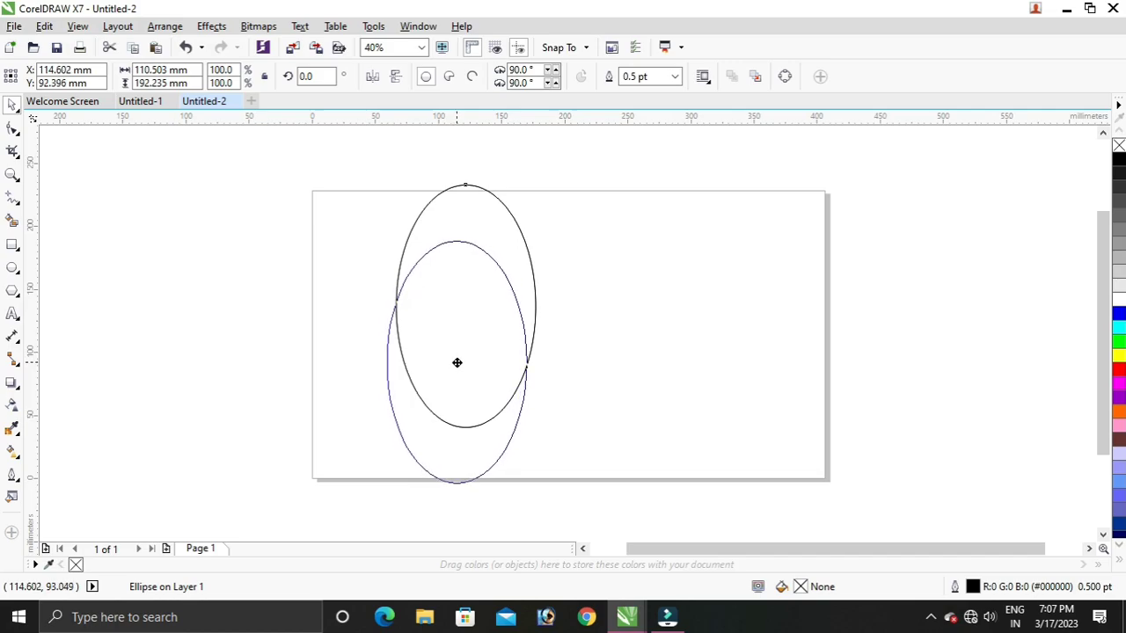
{"action": "mouse_move", "coordinate": [457, 363]}
{"action": "left_mouse_down"}
{"action": "mouse_move", "coordinate": [466, 356]}
{"action": "mouse_move", "coordinate": [456, 355]}
{"action": "left_mouse_up"}
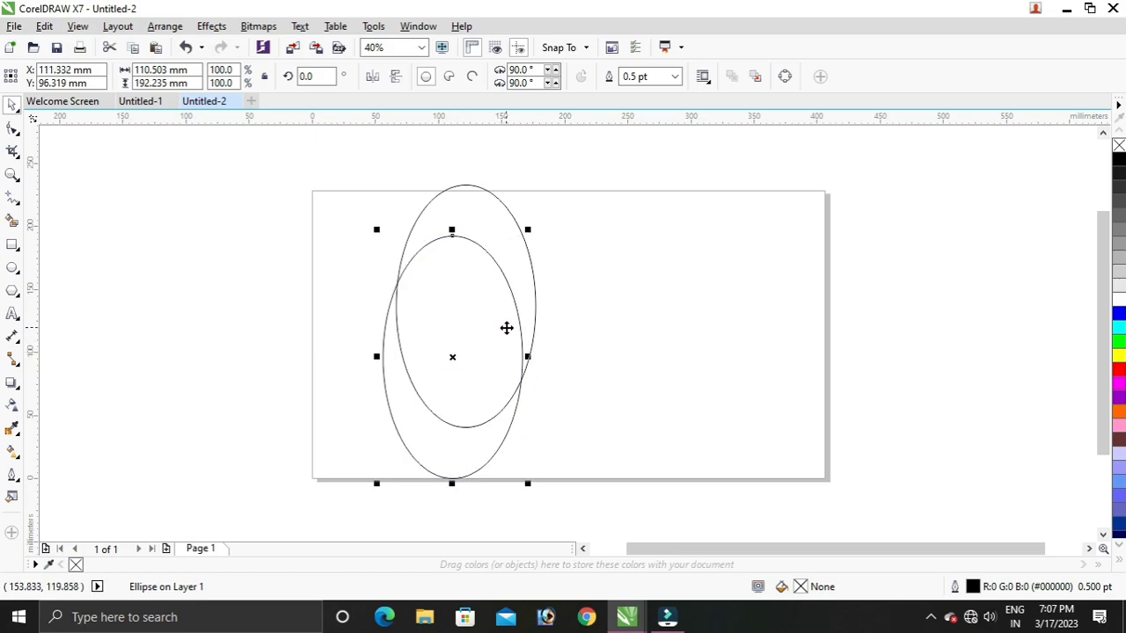
{"action": "left_click_drag", "start_coordinate": [501, 348], "coordinate": [499, 344]}
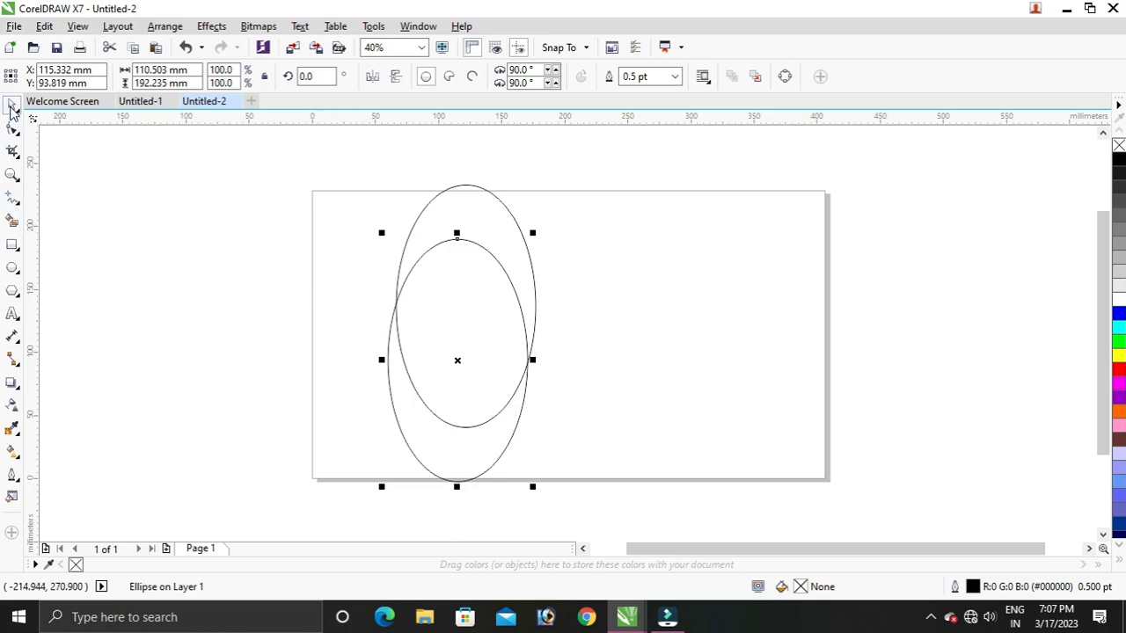
Select both overlapping ovals and trim the upper one into a crescent.
{"action": "left_click", "coordinate": [164, 227]}
{"action": "left_click", "coordinate": [455, 334]}
{"action": "left_click", "coordinate": [466, 199], "text": "shift"}
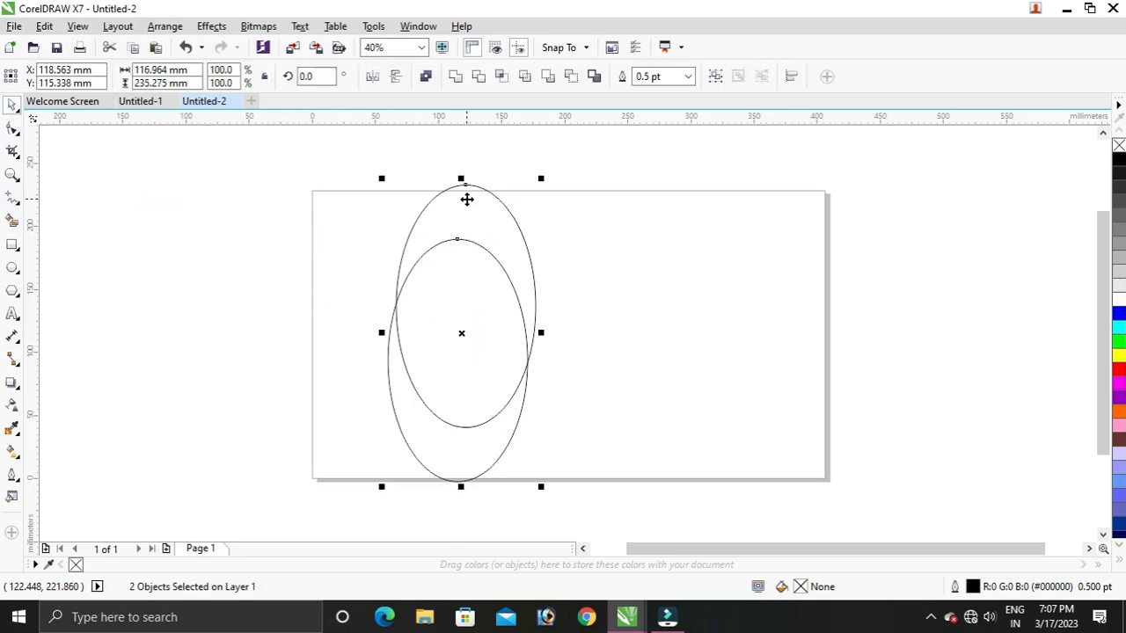
{"action": "left_click", "coordinate": [523, 76]}
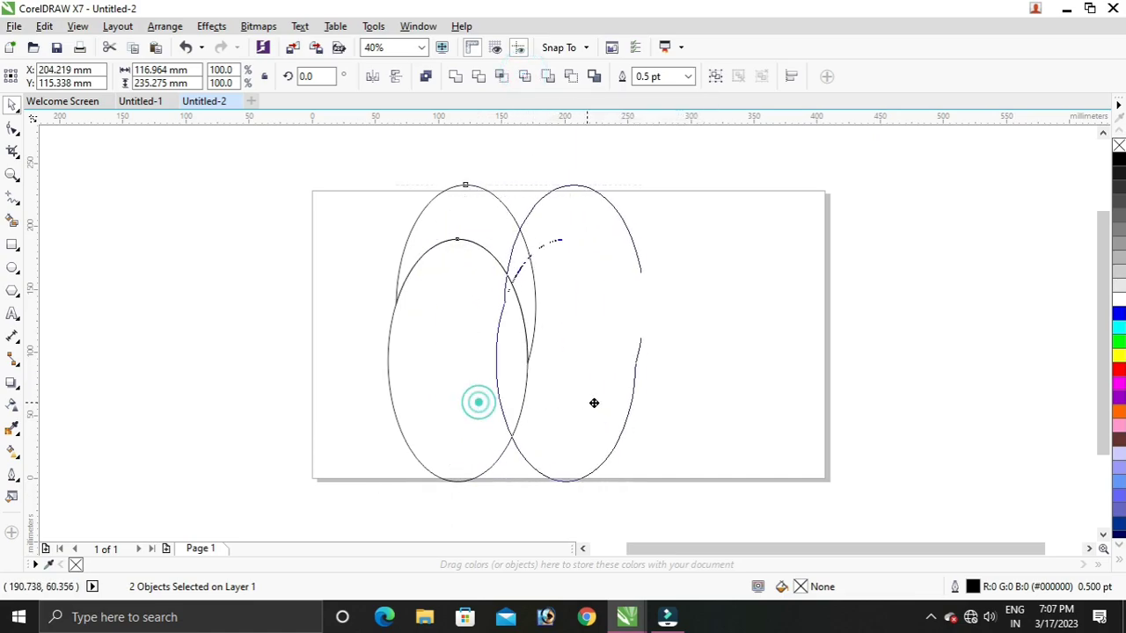
Move the leftover trimming oval off to the left of the page and select it.
{"action": "left_click_drag", "start_coordinate": [479, 403], "coordinate": [238, 325]}
{"action": "left_click", "coordinate": [269, 312]}
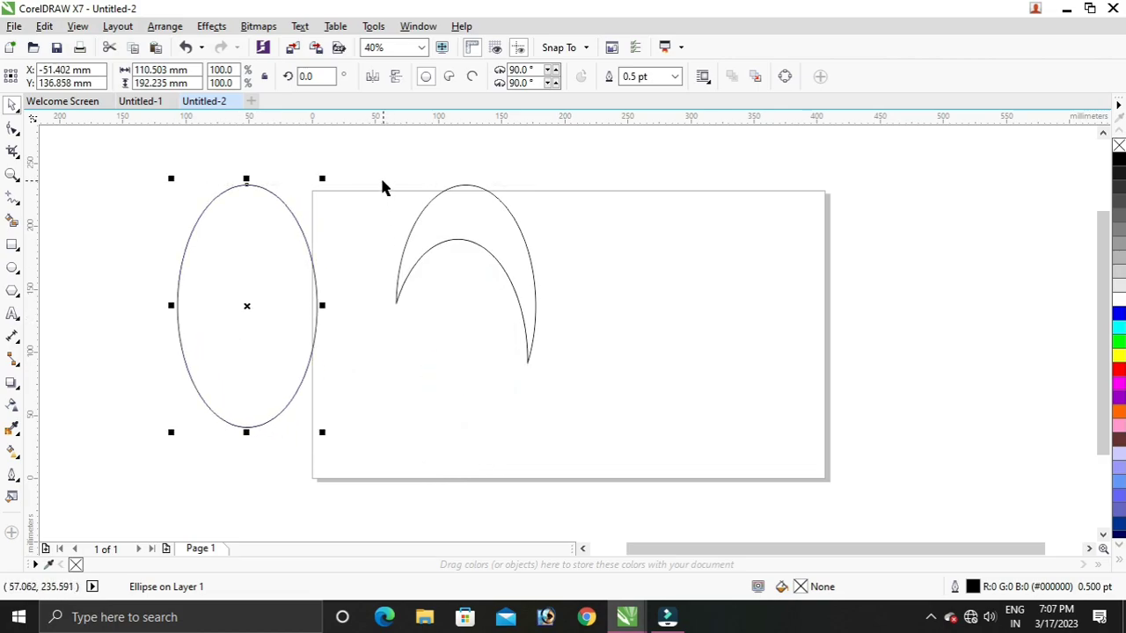
{"action": "left_click_drag", "start_coordinate": [381, 180], "coordinate": [574, 372]}
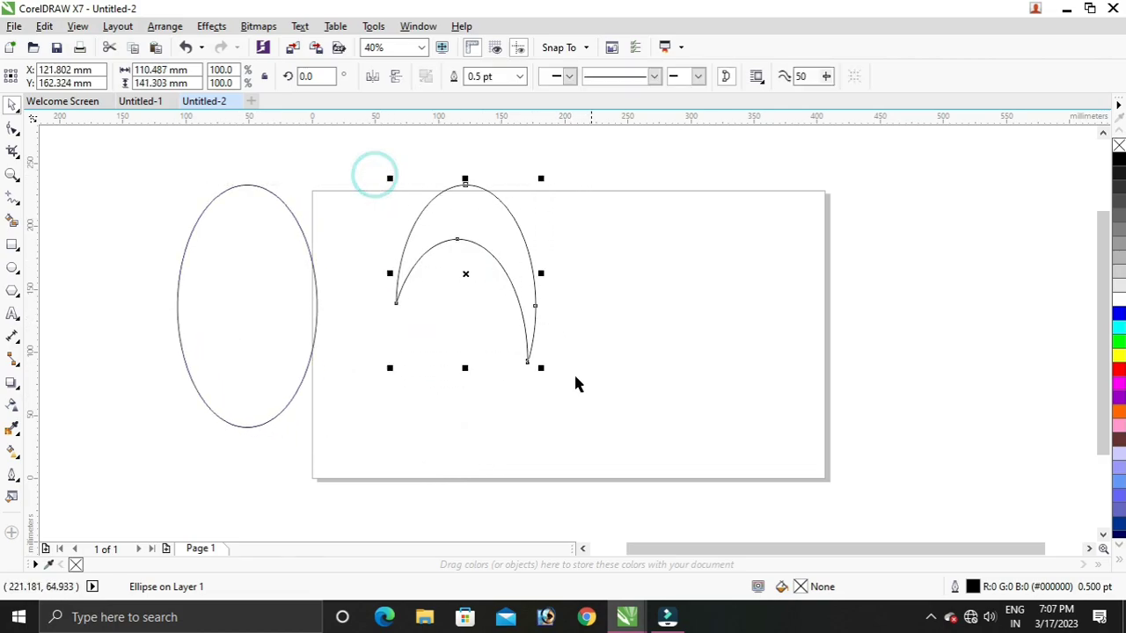
{"action": "left_click", "coordinate": [467, 283]}
{"action": "left_click", "coordinate": [281, 288]}
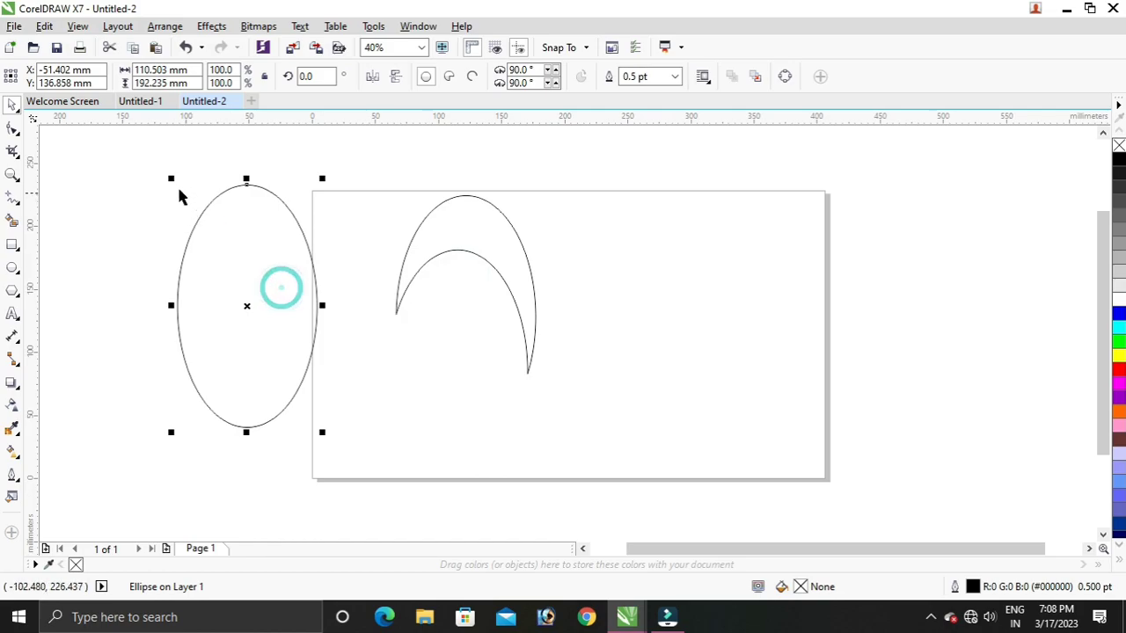
Shrink the spare oval to about 60% and drop it over the crescent's lower tip.
{"action": "left_click_drag", "start_coordinate": [171, 178], "coordinate": [227, 276]}
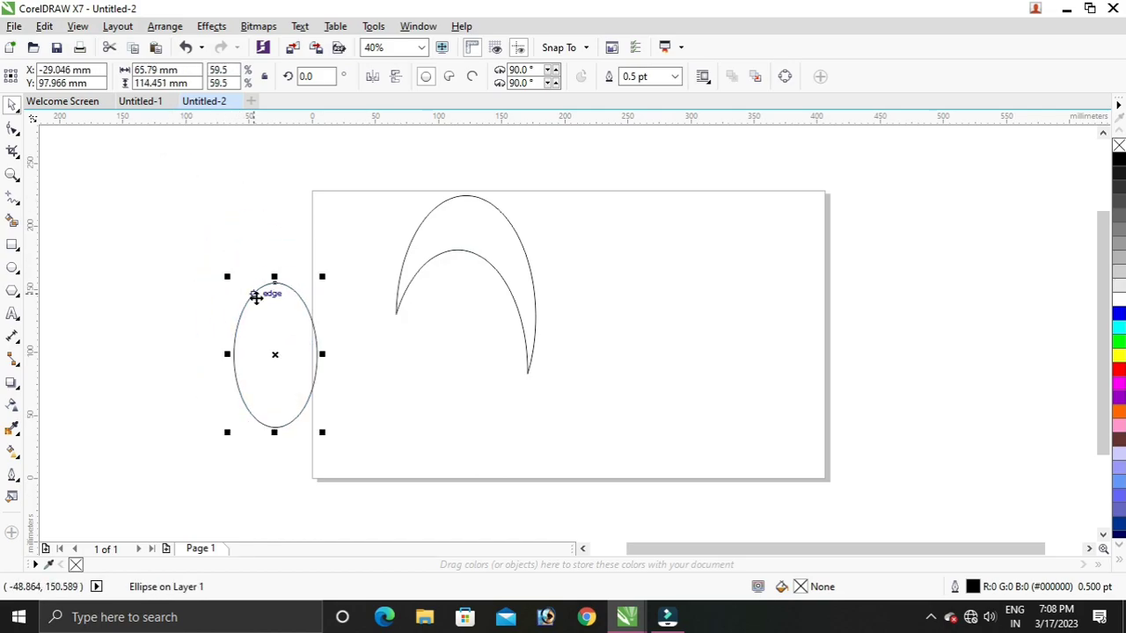
{"action": "left_click_drag", "start_coordinate": [285, 364], "coordinate": [521, 312]}
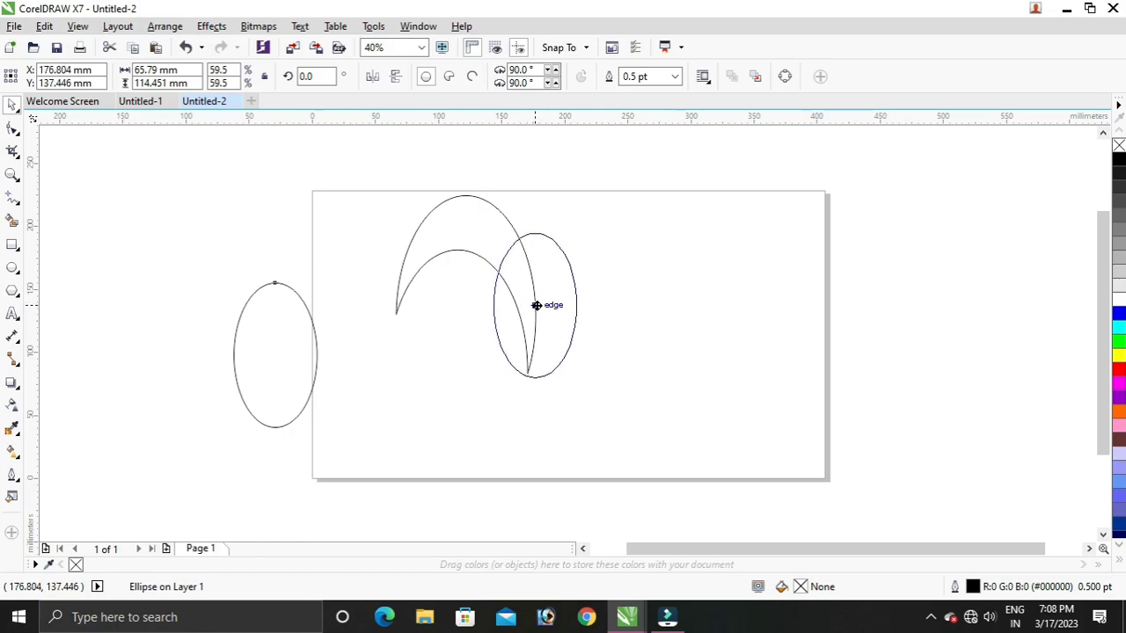
{"action": "left_click_drag", "start_coordinate": [521, 312], "coordinate": [536, 306]}
{"action": "scroll", "coordinate": [537, 380], "scroll_direction": "up", "scroll_amount": 2}
{"action": "scroll", "coordinate": [515, 385], "scroll_direction": "up", "scroll_amount": 2}
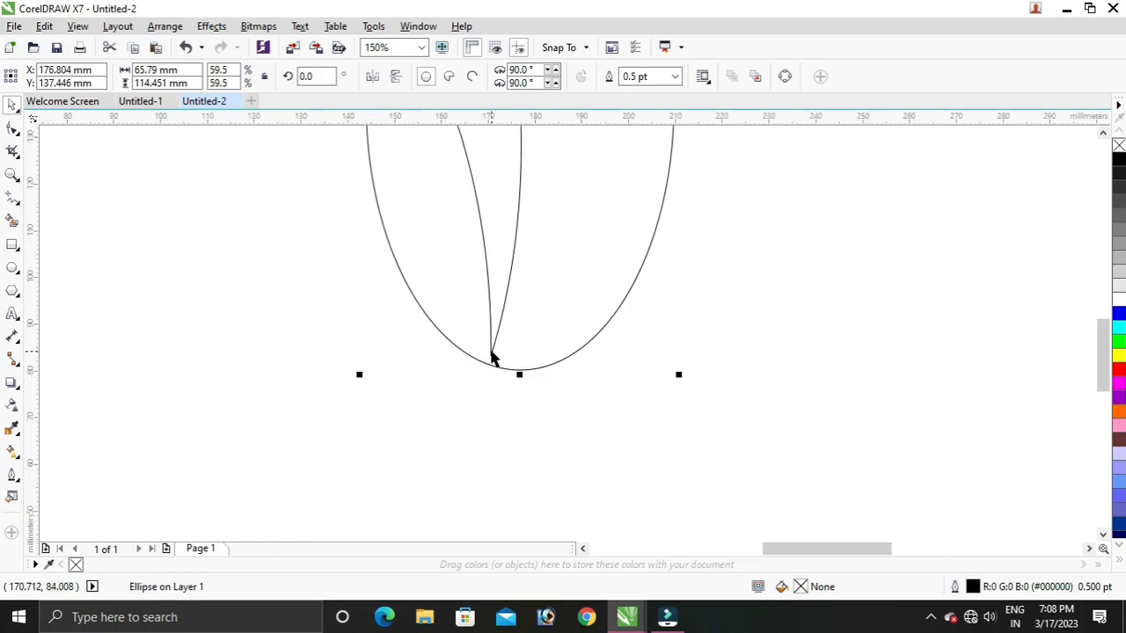
{"action": "left_click", "coordinate": [493, 363]}
{"action": "left_click", "coordinate": [492, 363]}
{"action": "left_click_drag", "start_coordinate": [492, 364], "coordinate": [491, 364]}
Fine-tune the small oval to about 61.8 × 107.6 mm, positioned over the crescent tip.
{"action": "scroll", "coordinate": [511, 368], "scroll_direction": "down", "scroll_amount": 2}
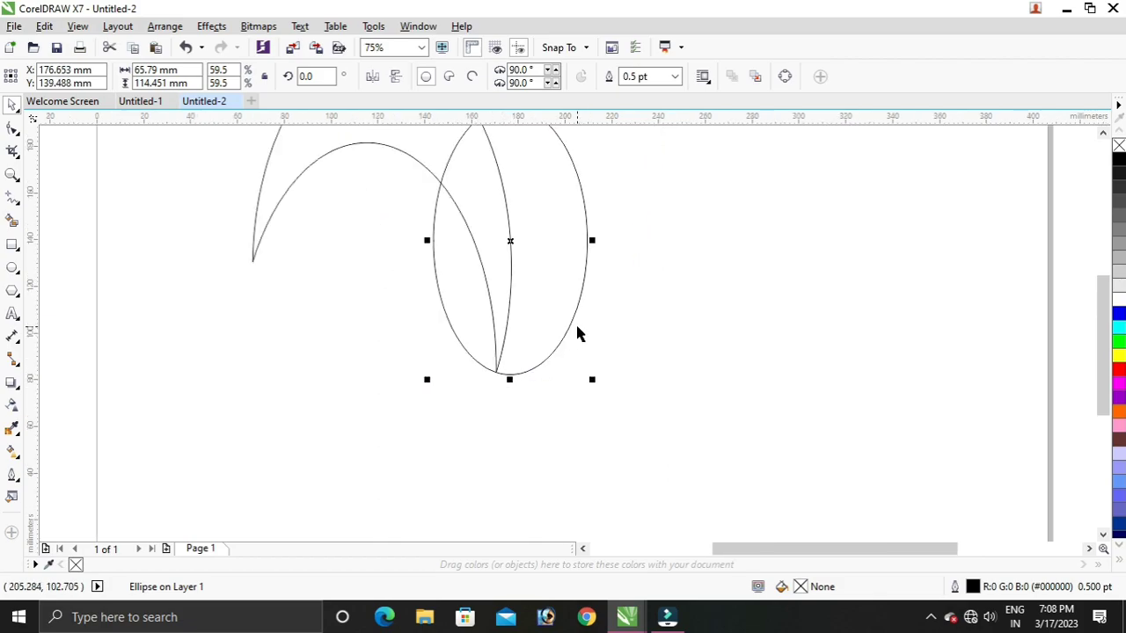
{"action": "mouse_move", "coordinate": [578, 333]}
{"action": "left_mouse_down"}
{"action": "mouse_move", "coordinate": [522, 371]}
{"action": "mouse_move", "coordinate": [495, 373]}
{"action": "left_mouse_up"}
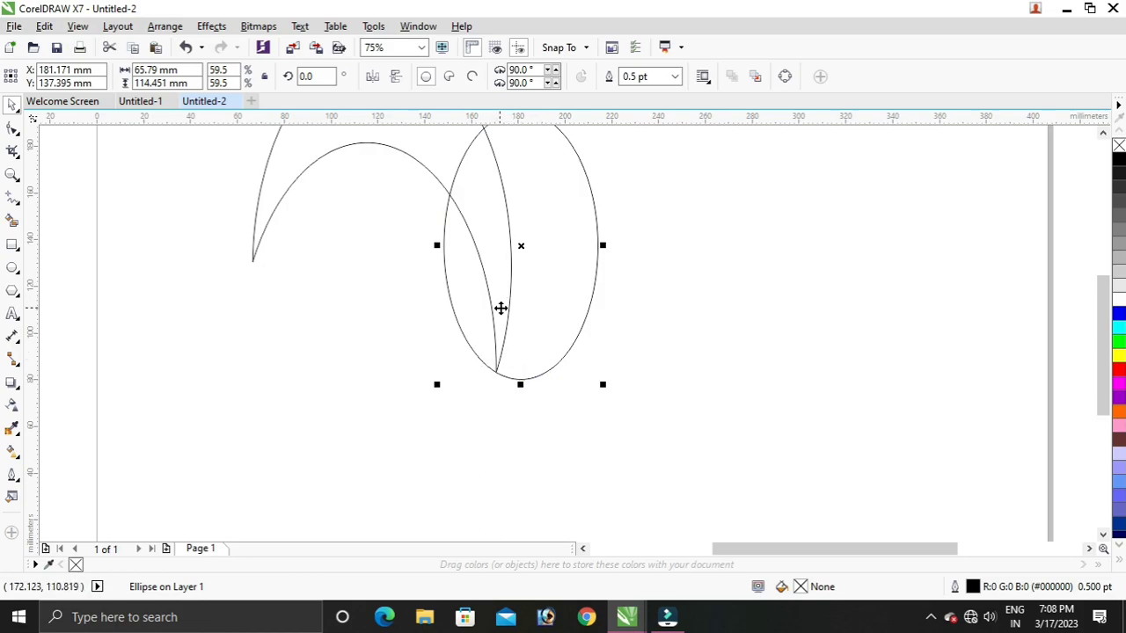
{"action": "scroll", "coordinate": [498, 228], "scroll_direction": "down", "scroll_amount": 1}
{"action": "left_click_drag", "start_coordinate": [465, 176], "coordinate": [471, 169]}
{"action": "scroll", "coordinate": [496, 315], "scroll_direction": "up", "scroll_amount": 2}
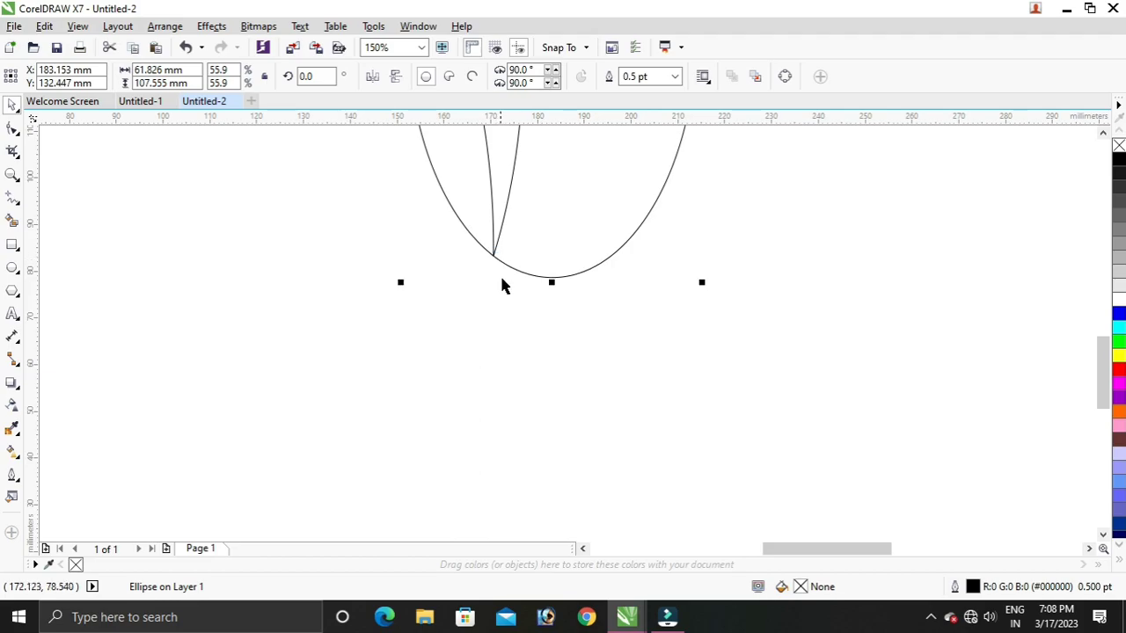
{"action": "scroll", "coordinate": [504, 285], "scroll_direction": "down", "scroll_amount": 1}
{"action": "left_click", "coordinate": [497, 268]}
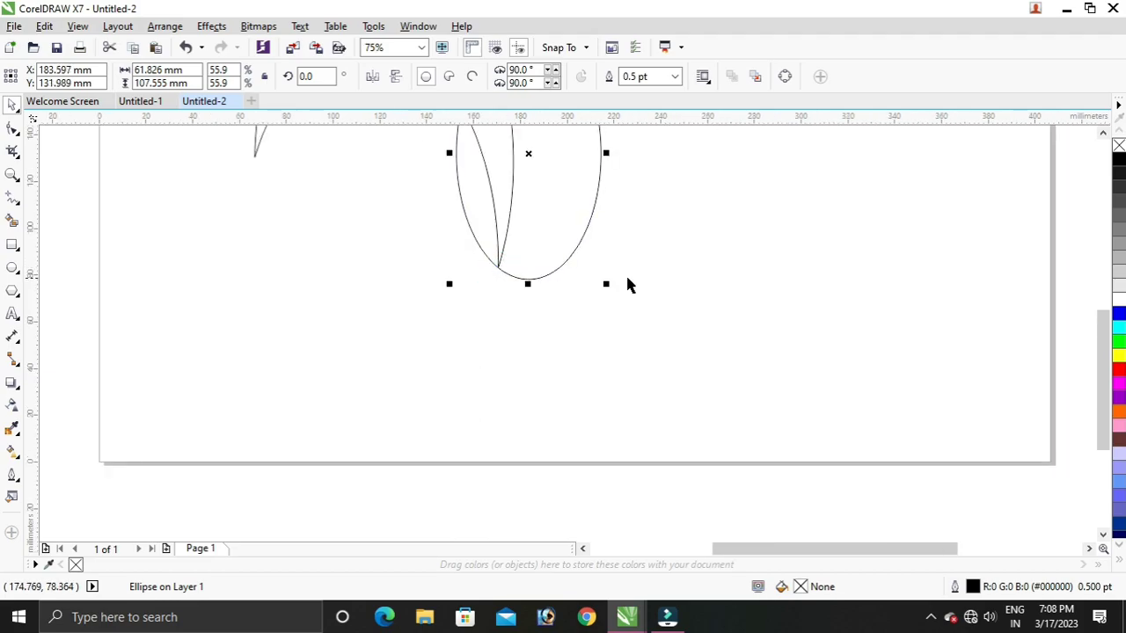
{"action": "scroll", "coordinate": [1106, 406], "scroll_direction": "up", "scroll_amount": 1}
{"action": "scroll", "coordinate": [1096, 390], "scroll_direction": "up", "scroll_amount": 1}
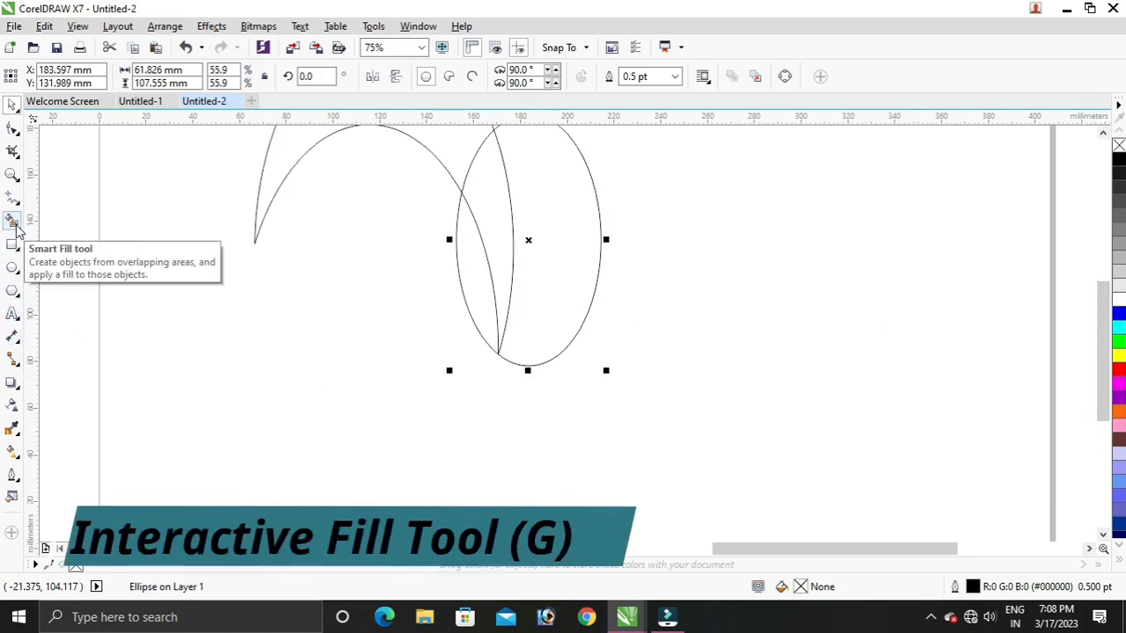
Smart Fill the sliver where the oval and crescent overlap with red.
{"action": "left_click", "coordinate": [15, 227]}
{"action": "left_click", "coordinate": [473, 294]}
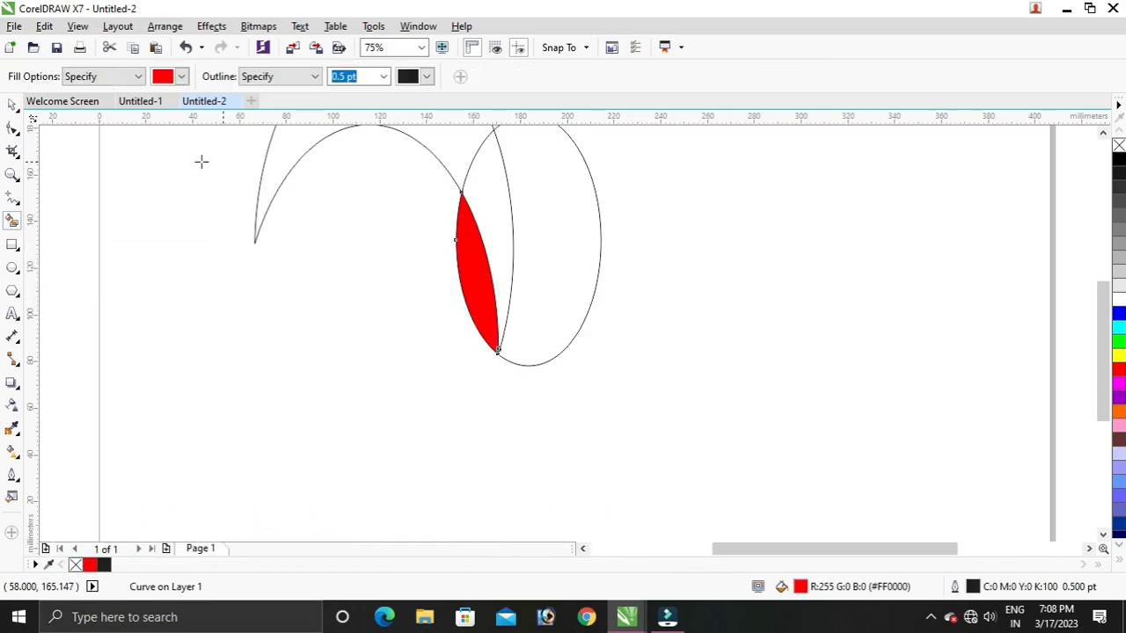
{"action": "left_click", "coordinate": [13, 105]}
{"action": "left_click", "coordinate": [90, 221]}
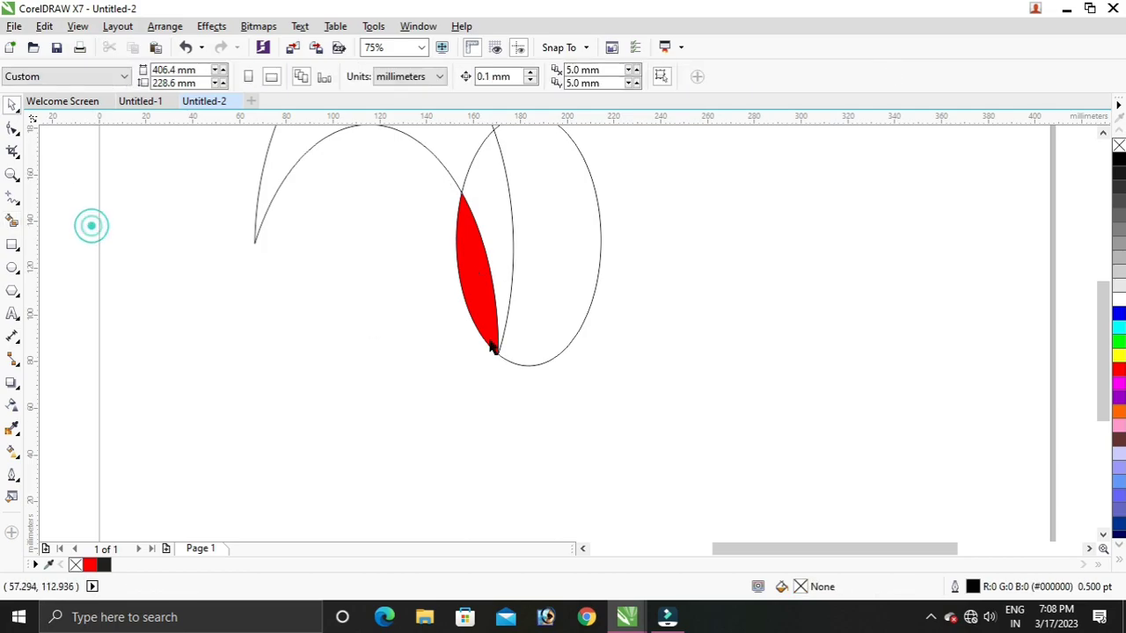
{"action": "left_click_drag", "start_coordinate": [1104, 422], "coordinate": [1106, 370]}
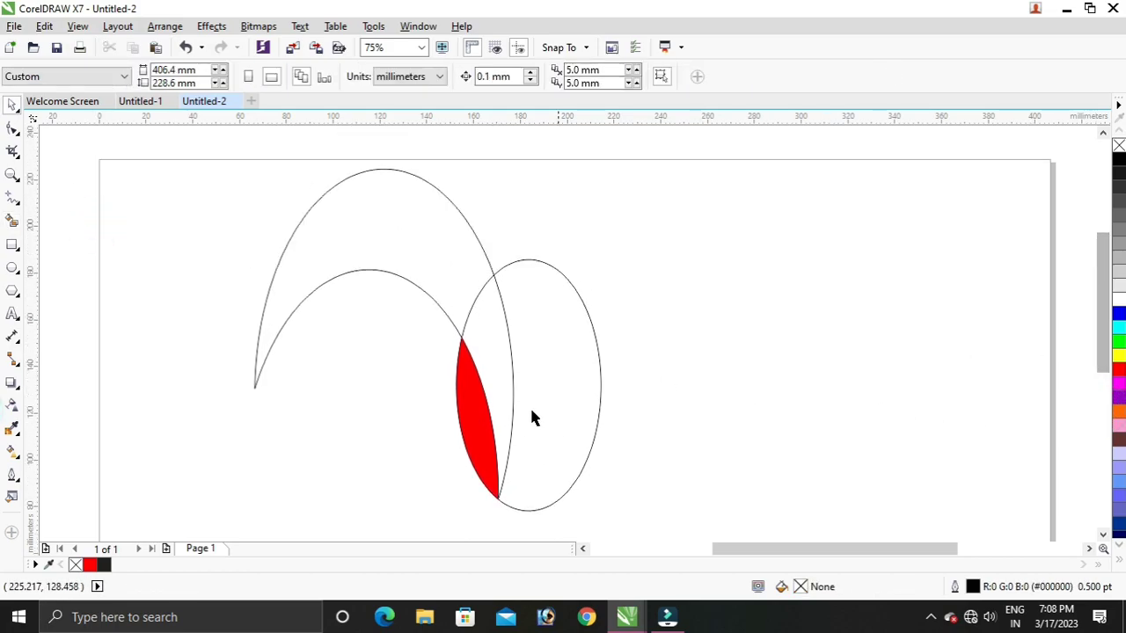
Shrink the helper ellipse, tilt it to about 335°, and place it over the arch's left tip.
{"action": "left_click", "coordinate": [574, 395]}
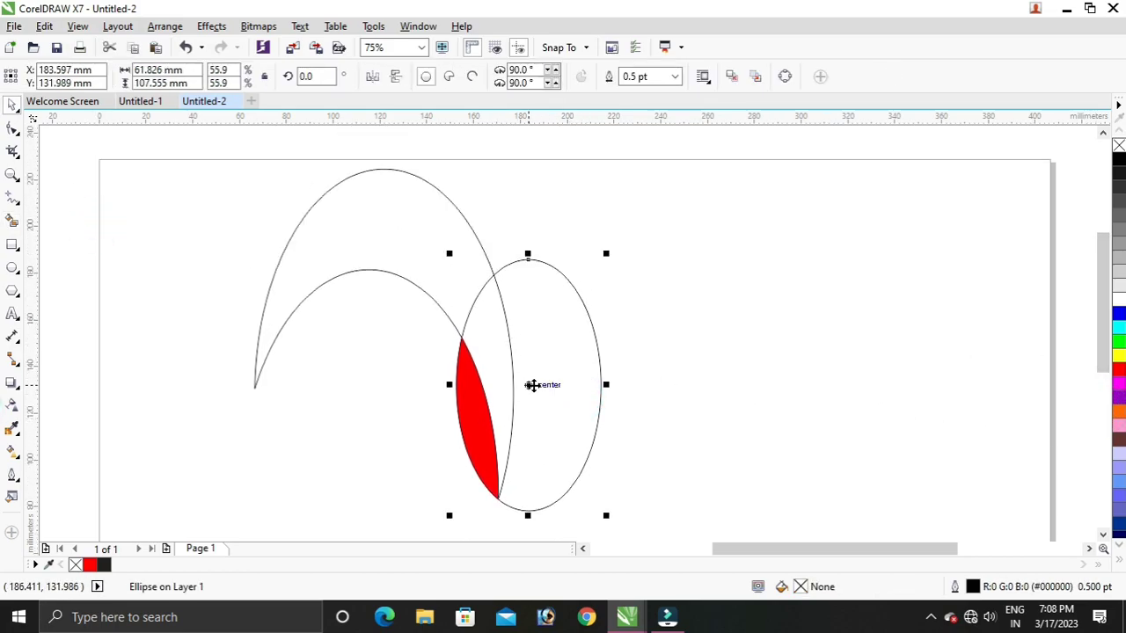
{"action": "left_click_drag", "start_coordinate": [532, 386], "coordinate": [254, 323]}
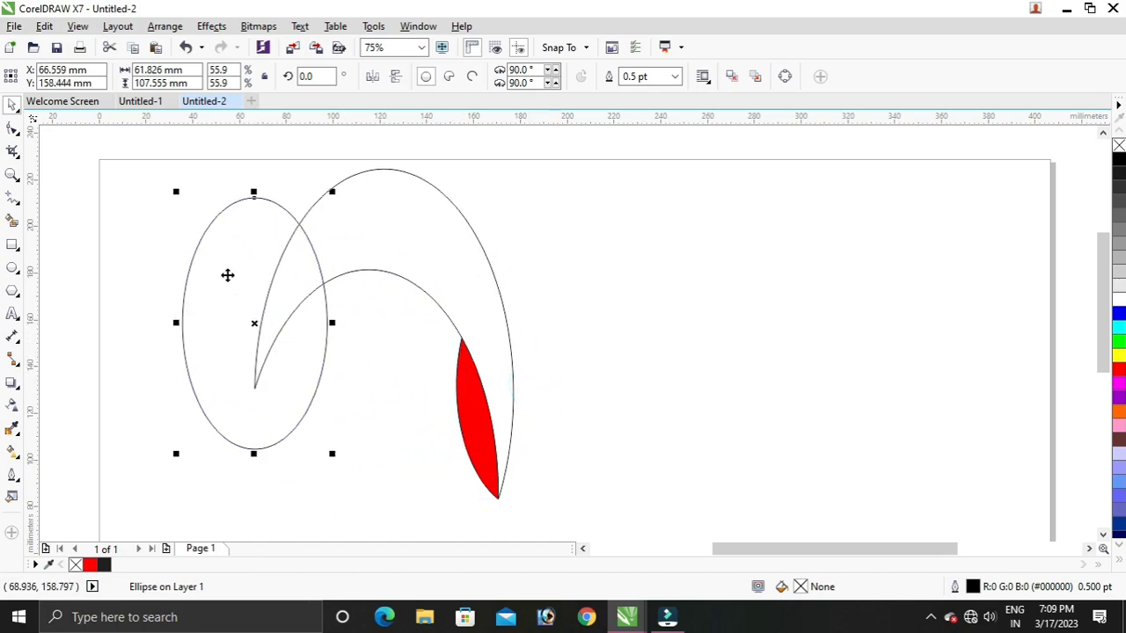
{"action": "left_click_drag", "start_coordinate": [175, 194], "coordinate": [246, 314]}
{"action": "left_click_drag", "start_coordinate": [283, 409], "coordinate": [270, 352]}
{"action": "left_click", "coordinate": [265, 328]}
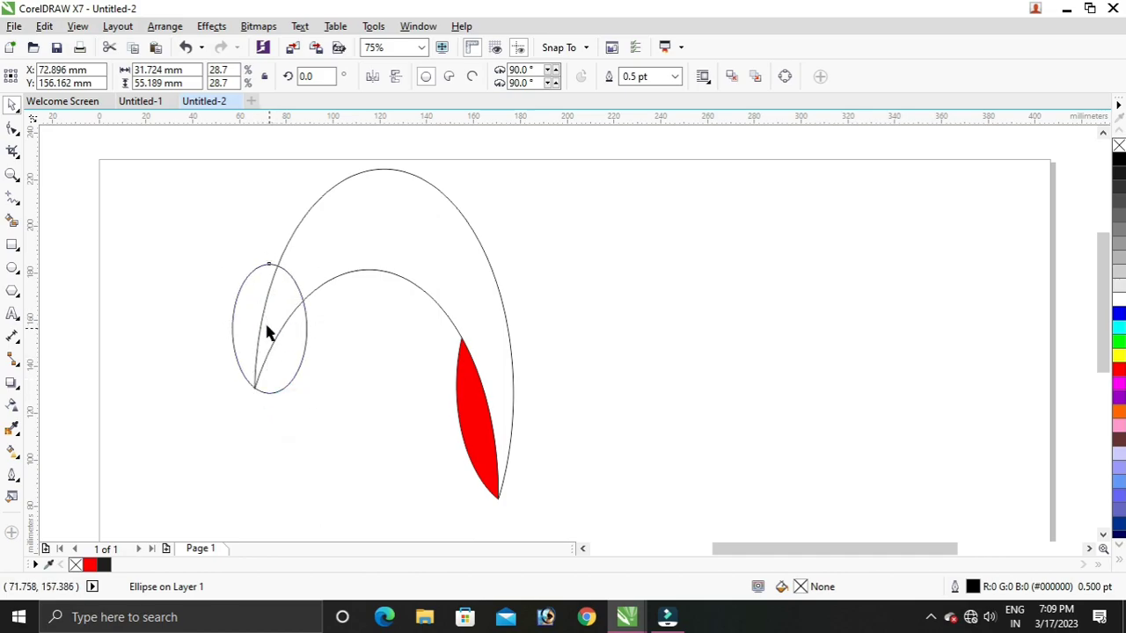
{"action": "mouse_move", "coordinate": [322, 262]}
{"action": "left_mouse_down"}
{"action": "mouse_move", "coordinate": [339, 287]}
{"action": "mouse_move", "coordinate": [335, 277]}
{"action": "left_mouse_up"}
{"action": "left_click", "coordinate": [155, 291]}
{"action": "left_click", "coordinate": [242, 337]}
{"action": "left_click", "coordinate": [269, 327]}
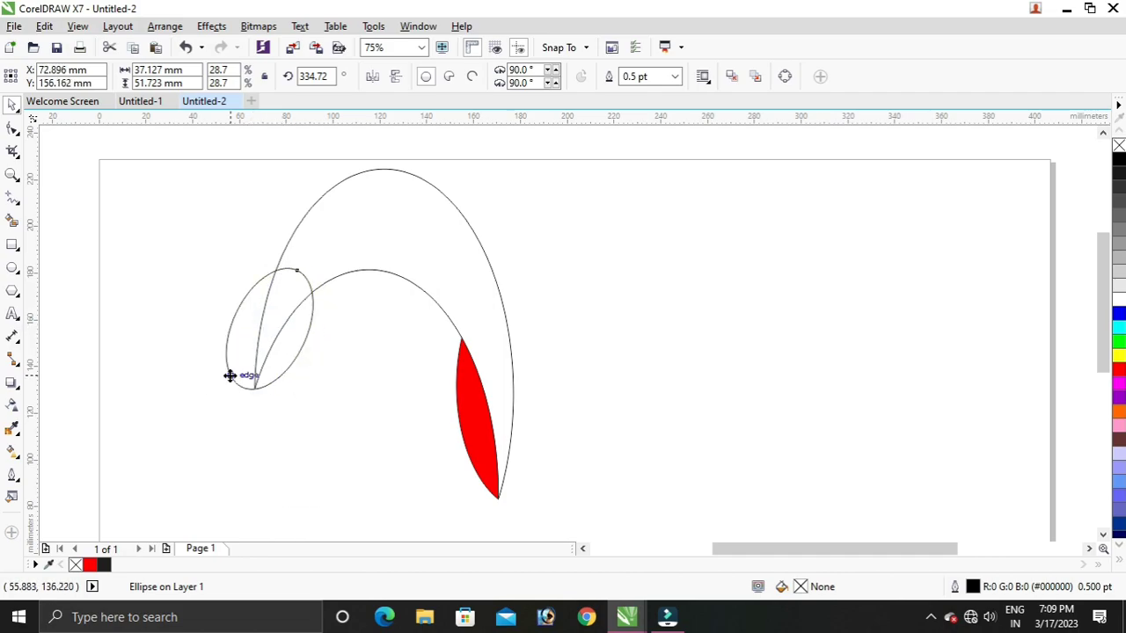
{"action": "scroll", "coordinate": [230, 376], "scroll_direction": "up", "scroll_amount": 2}
{"action": "left_click_drag", "start_coordinate": [280, 402], "coordinate": [281, 401]}
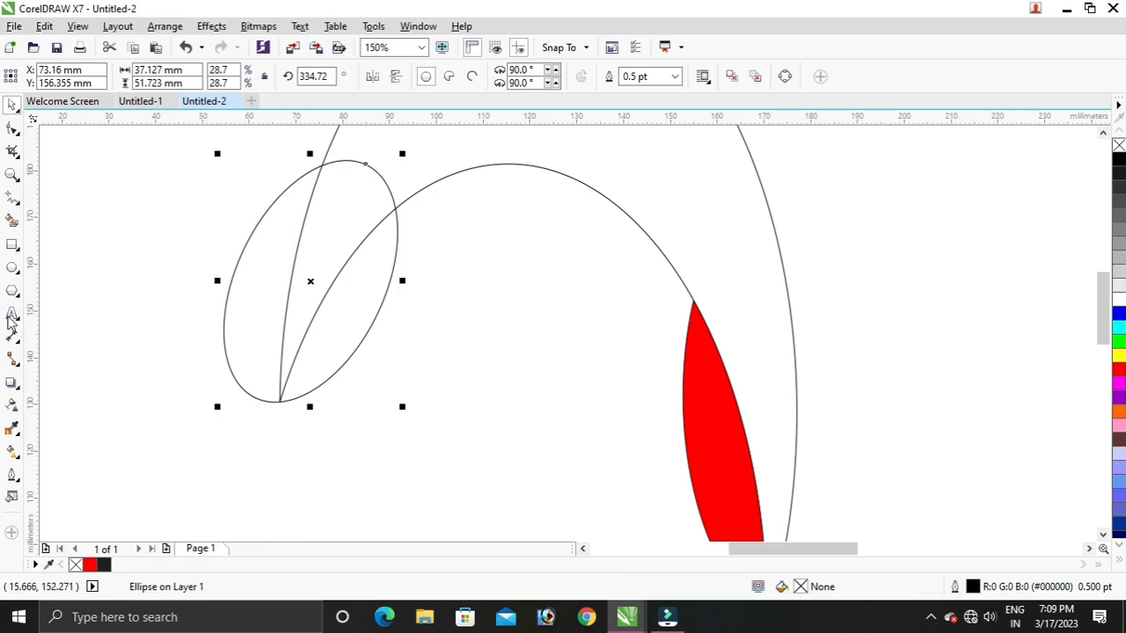
Smart Fill the overlap at the arch's left tip with red.
{"action": "left_click", "coordinate": [12, 225]}
{"action": "left_click", "coordinate": [335, 332]}
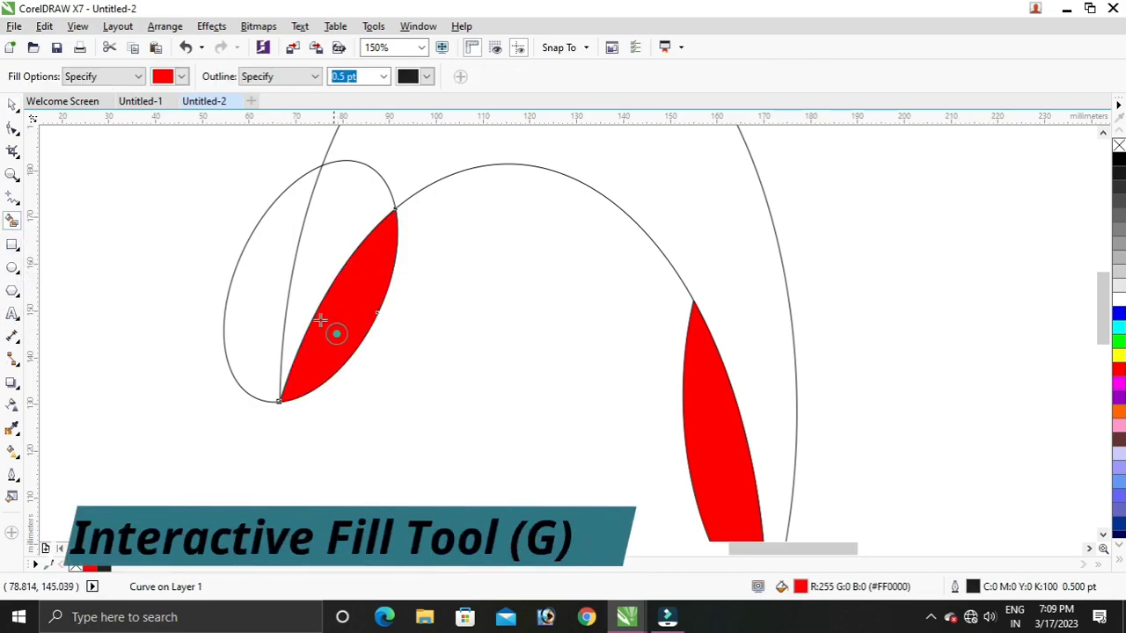
{"action": "left_click", "coordinate": [13, 104]}
{"action": "left_click", "coordinate": [96, 276]}
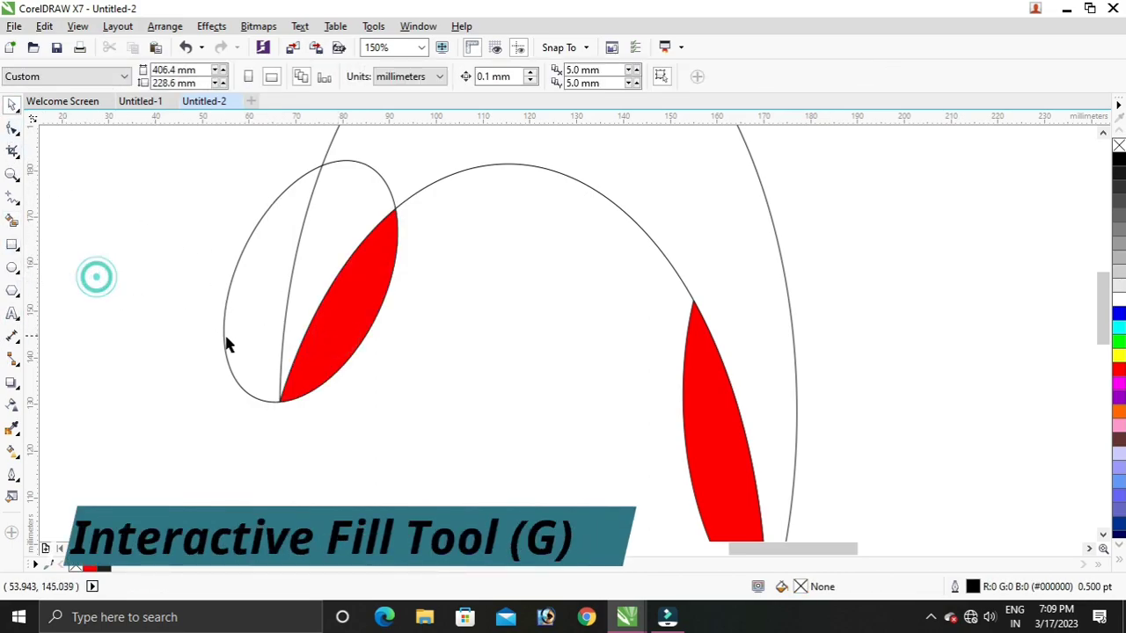
Select the helper ellipse and delete it.
{"action": "left_click", "coordinate": [227, 339]}
{"action": "left_click", "coordinate": [240, 340]}
{"action": "key", "text": "Delete"}
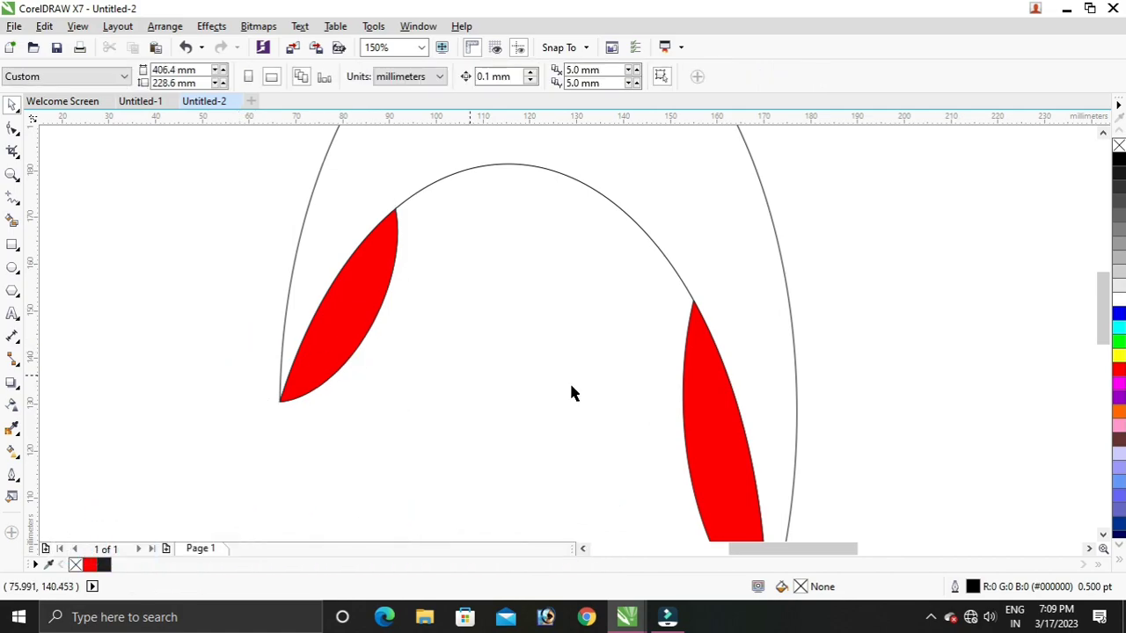
{"action": "scroll", "coordinate": [507, 360], "scroll_direction": "down", "scroll_amount": 3}
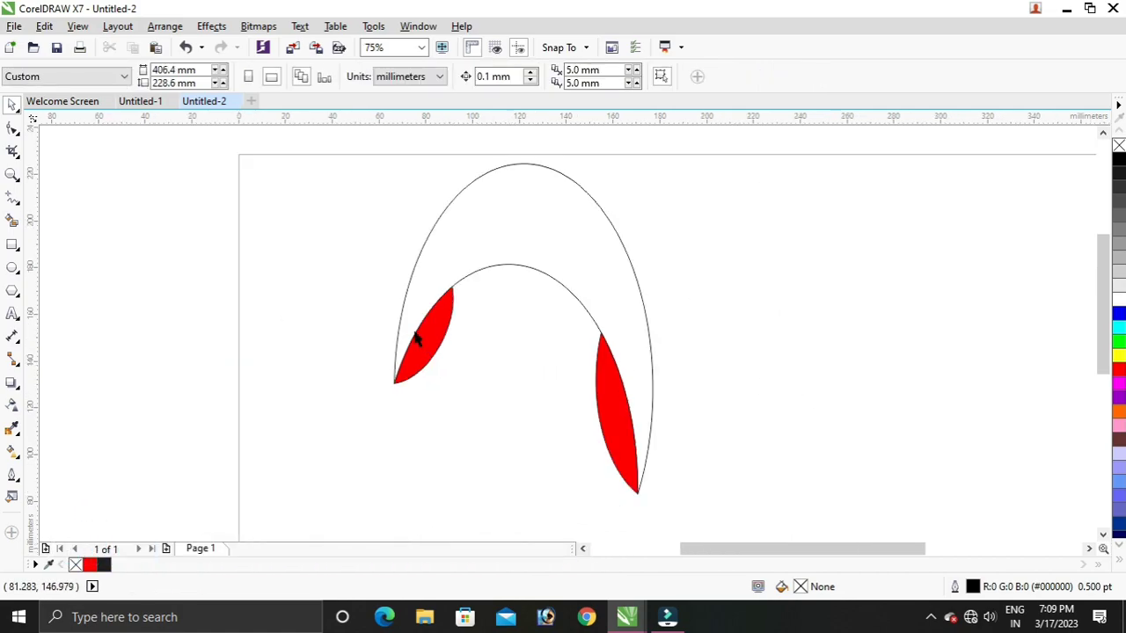
Fill the crescent arch with solid cyan #00FFFF.
{"action": "left_click", "coordinate": [525, 237]}
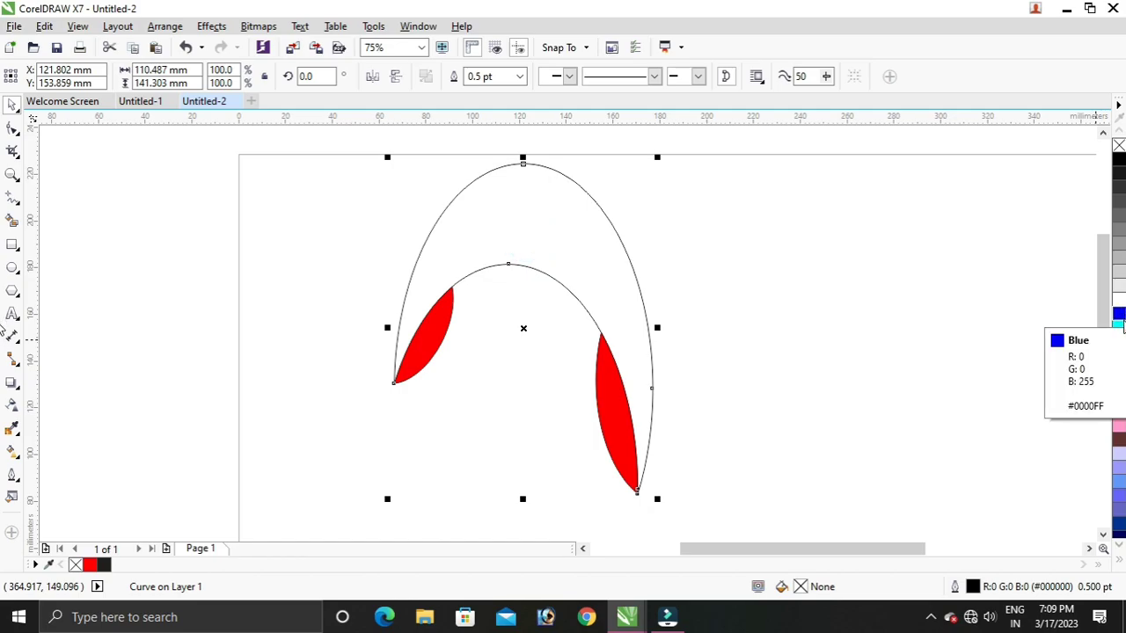
{"action": "left_click", "coordinate": [1119, 327]}
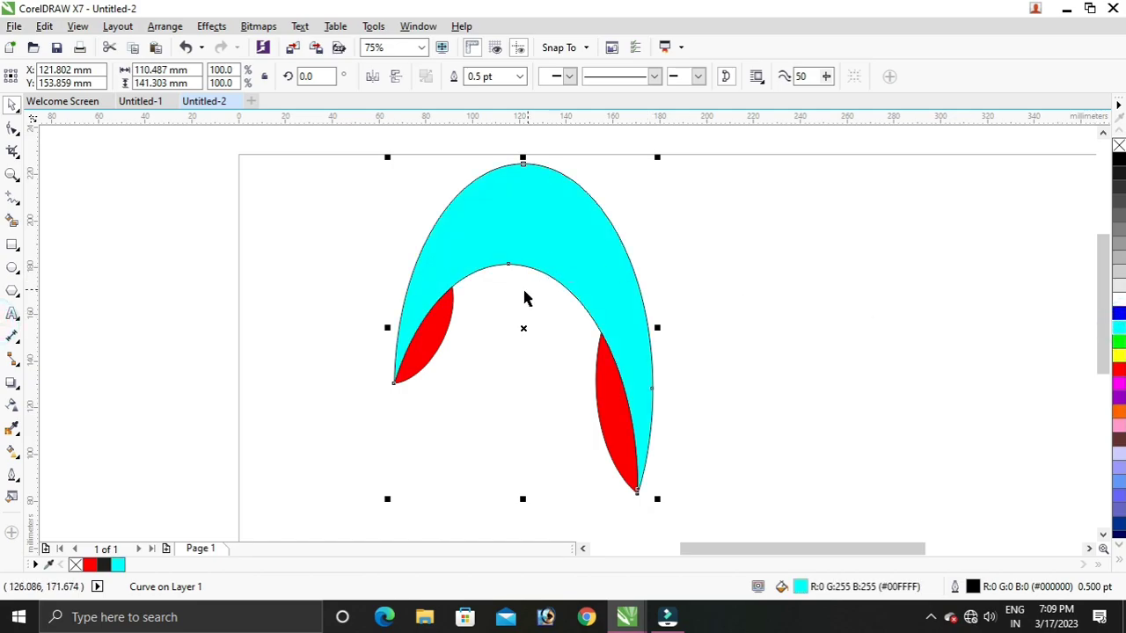
{"action": "left_click", "coordinate": [255, 277]}
{"action": "left_click", "coordinate": [441, 332]}
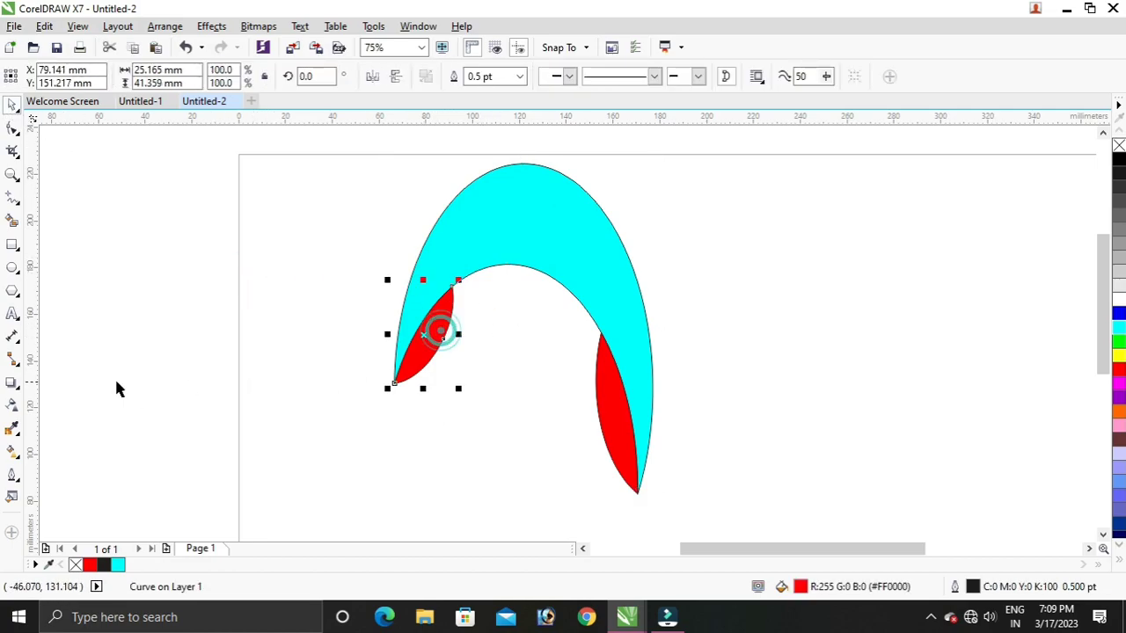
Give the left lens a linear fountain fill running from black to cyan.
{"action": "left_click", "coordinate": [12, 454]}
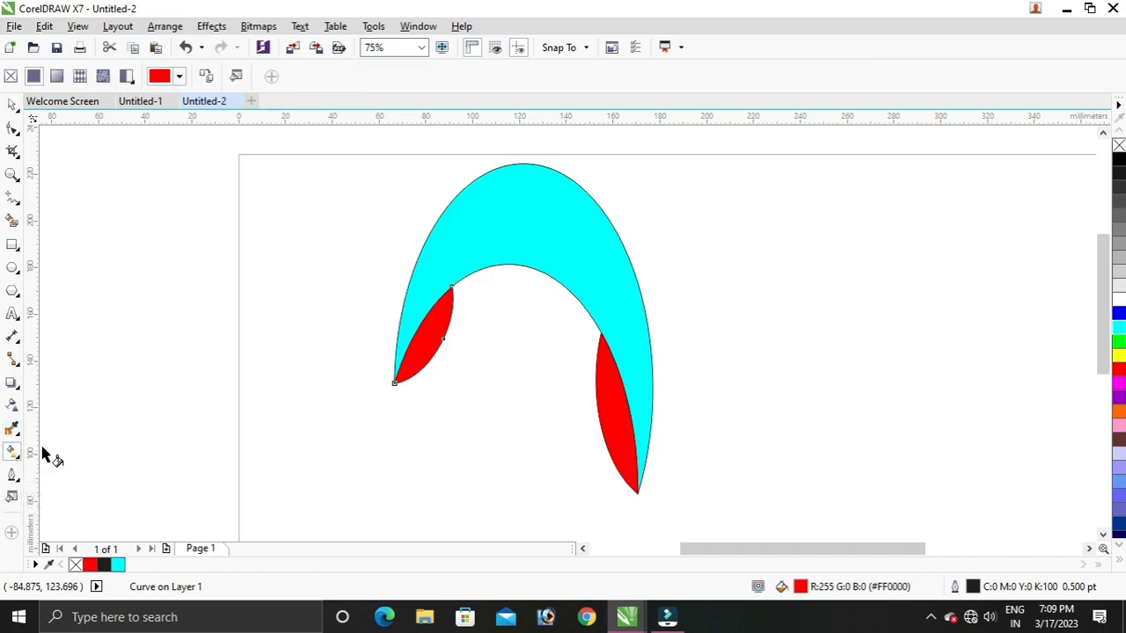
{"action": "scroll", "coordinate": [444, 350], "scroll_direction": "up", "scroll_amount": 2}
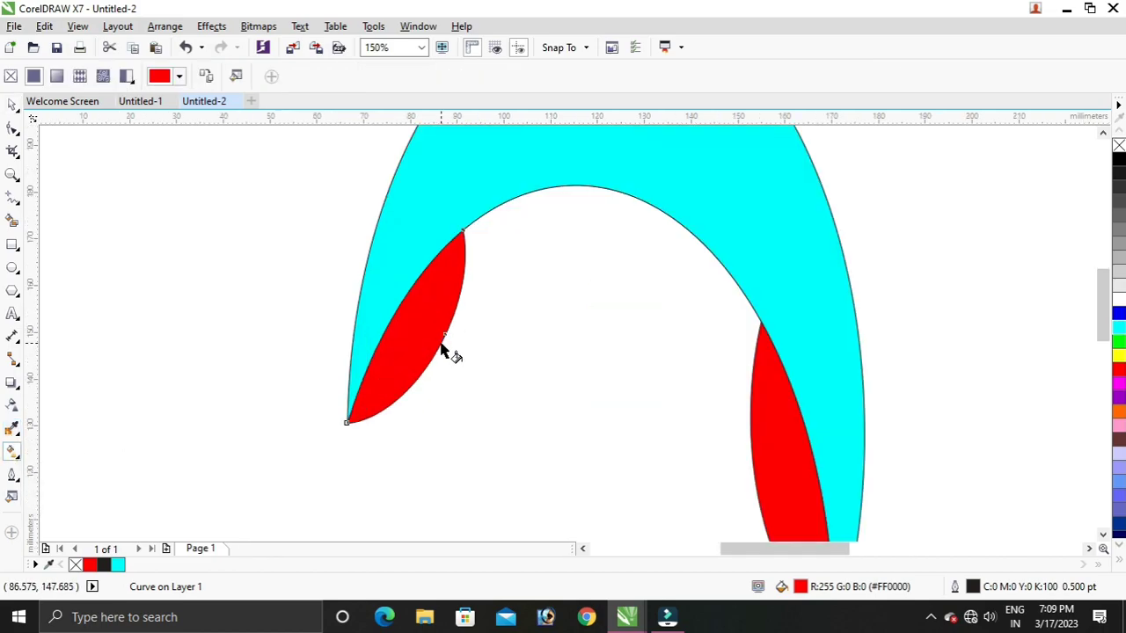
{"action": "left_click_drag", "start_coordinate": [443, 336], "coordinate": [399, 303]}
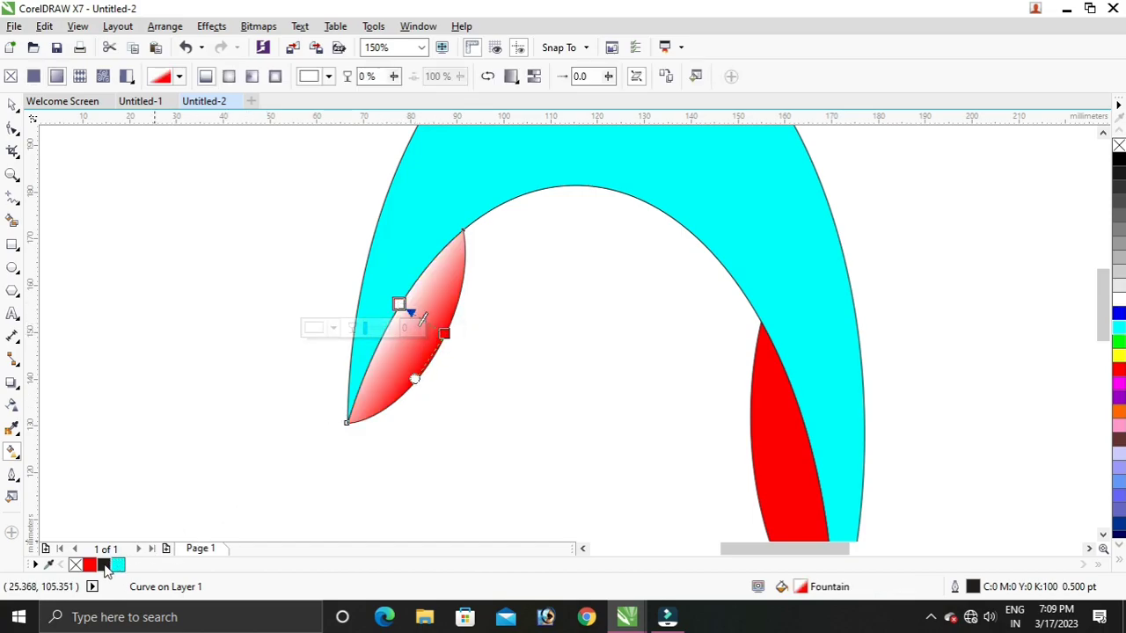
{"action": "left_click", "coordinate": [104, 565]}
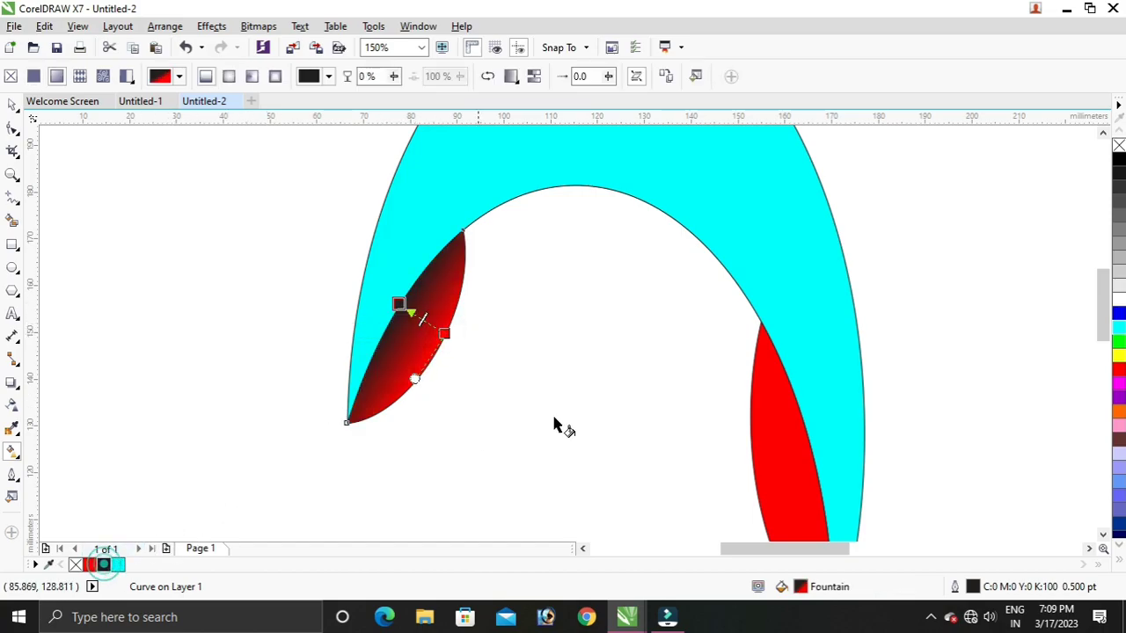
{"action": "left_click", "coordinate": [1121, 164]}
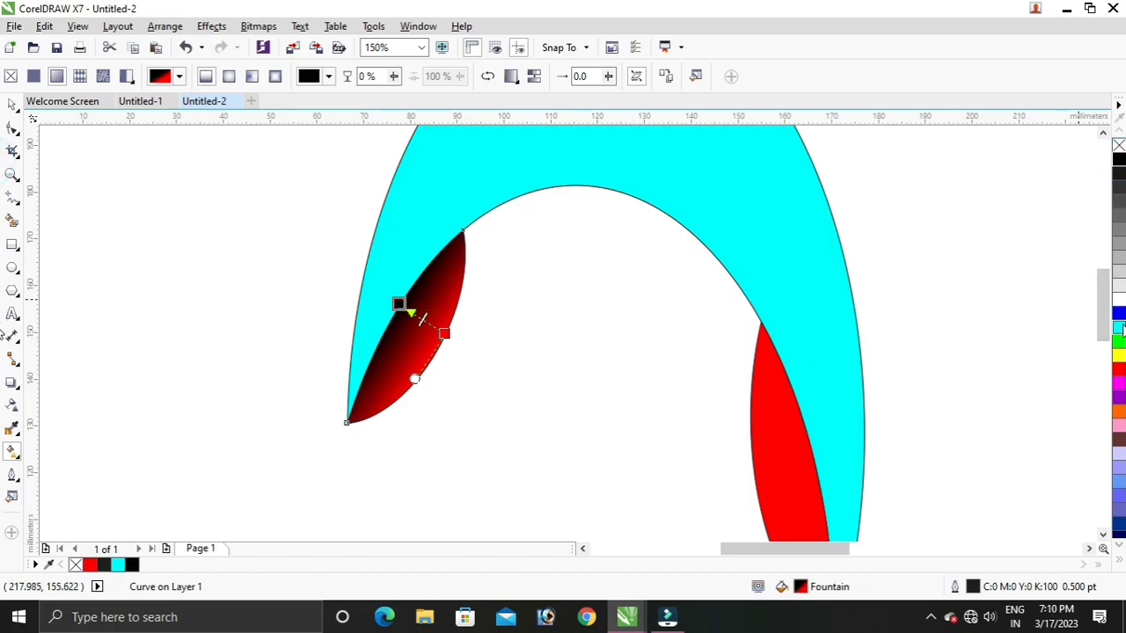
{"action": "left_click", "coordinate": [444, 334]}
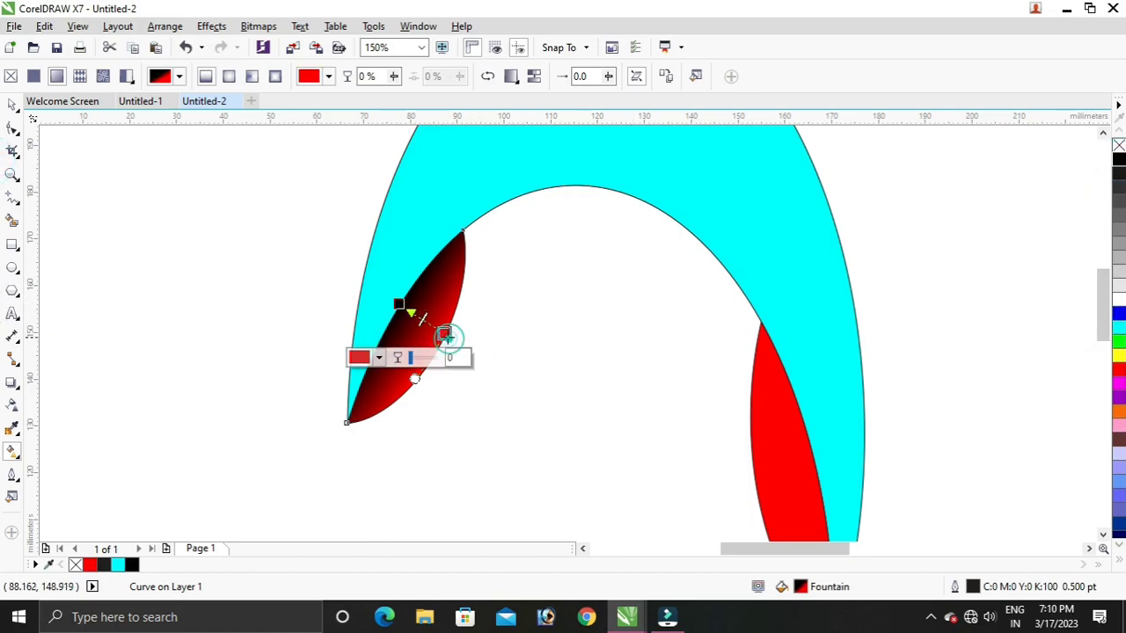
{"action": "left_click", "coordinate": [1119, 327]}
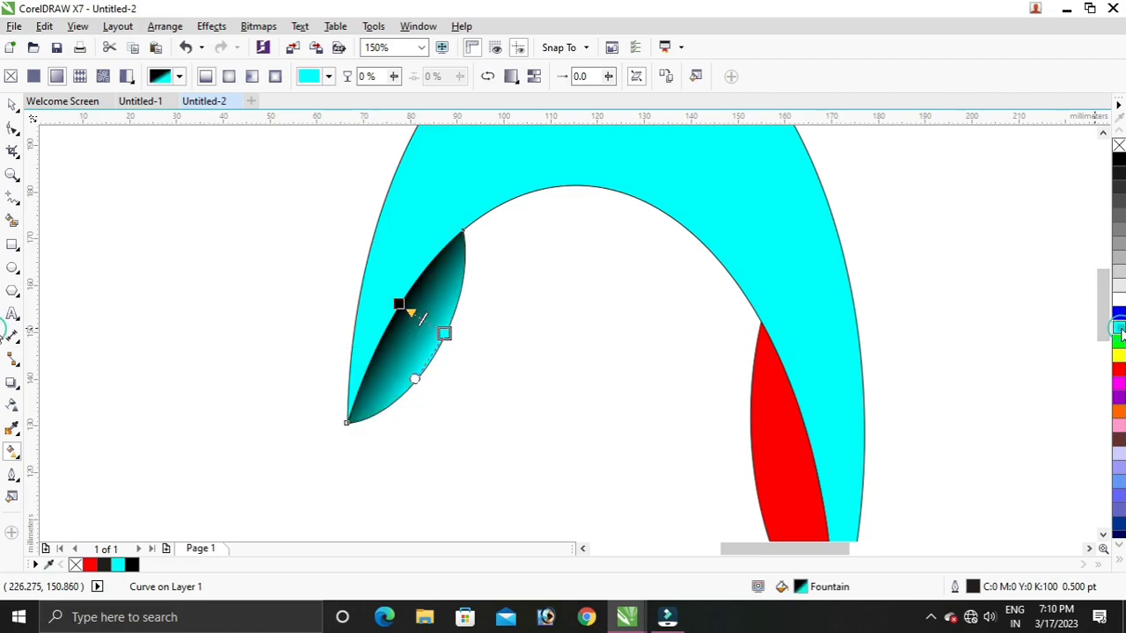
{"action": "left_click", "coordinate": [802, 496]}
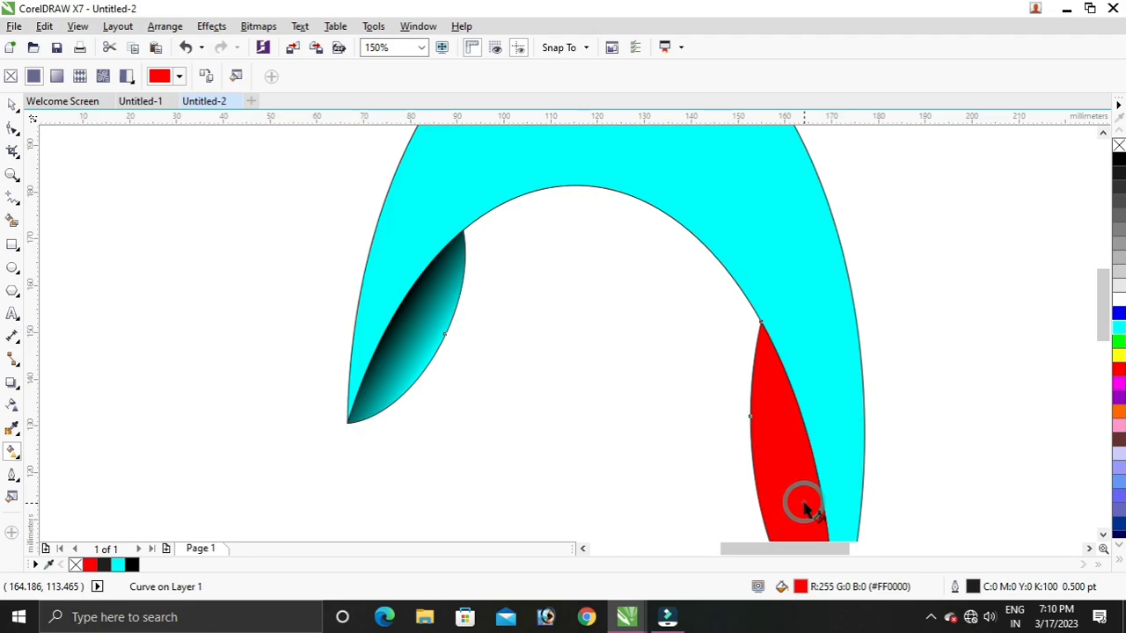
Apply a linear black-to-cyan fountain fill across the right lens, matching the left one.
{"action": "left_click_drag", "start_coordinate": [1102, 308], "coordinate": [1102, 350]}
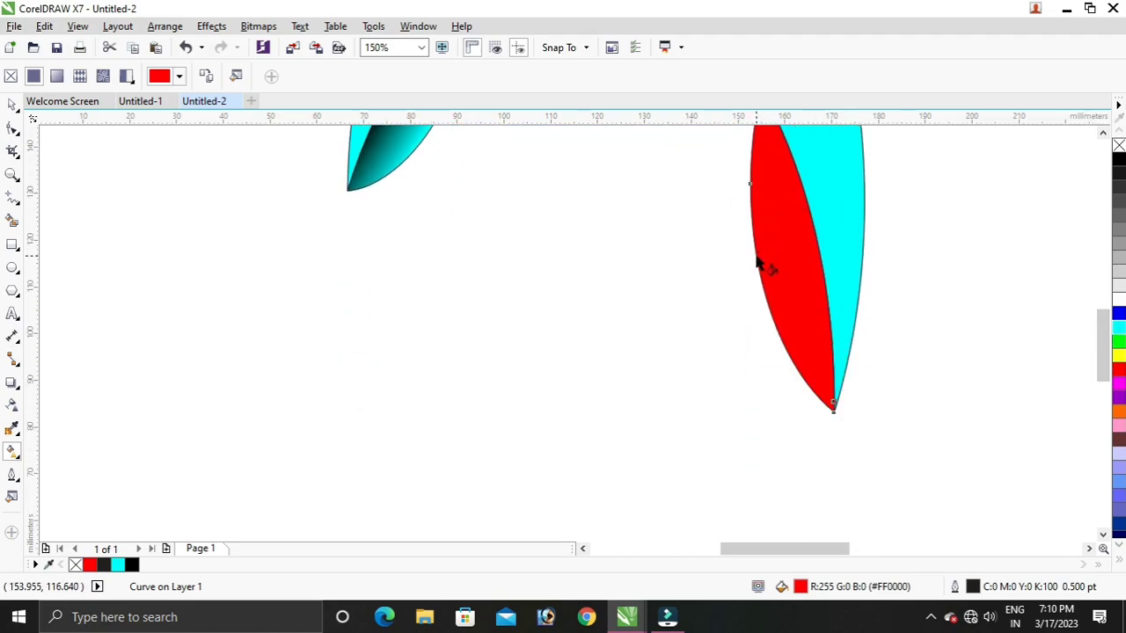
{"action": "left_click_drag", "start_coordinate": [755, 255], "coordinate": [816, 247]}
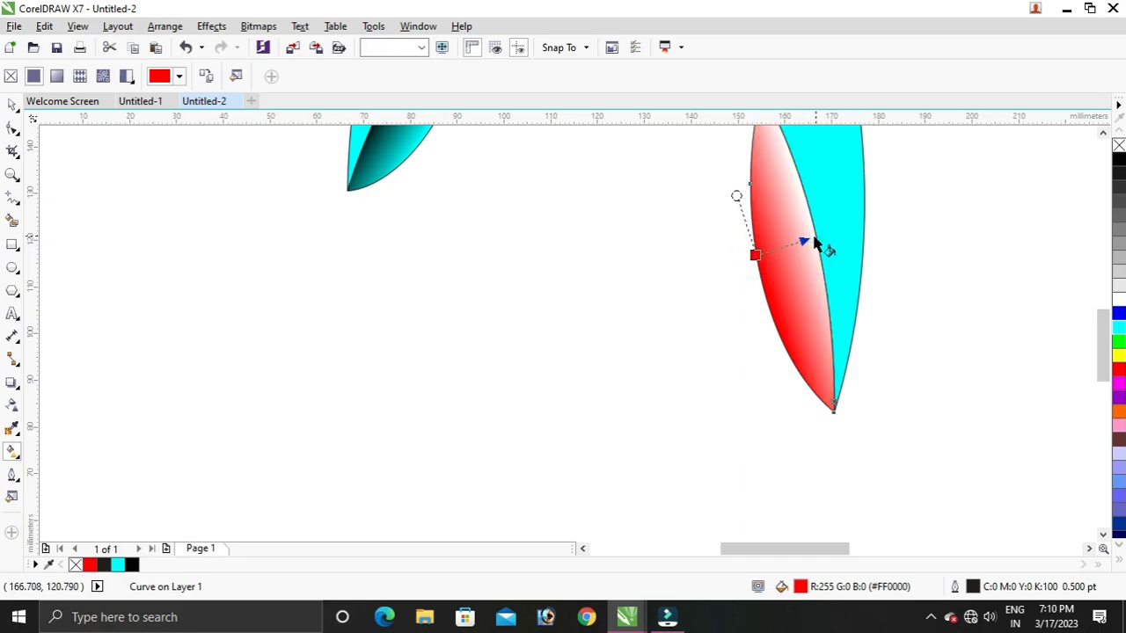
{"action": "left_click", "coordinate": [813, 236]}
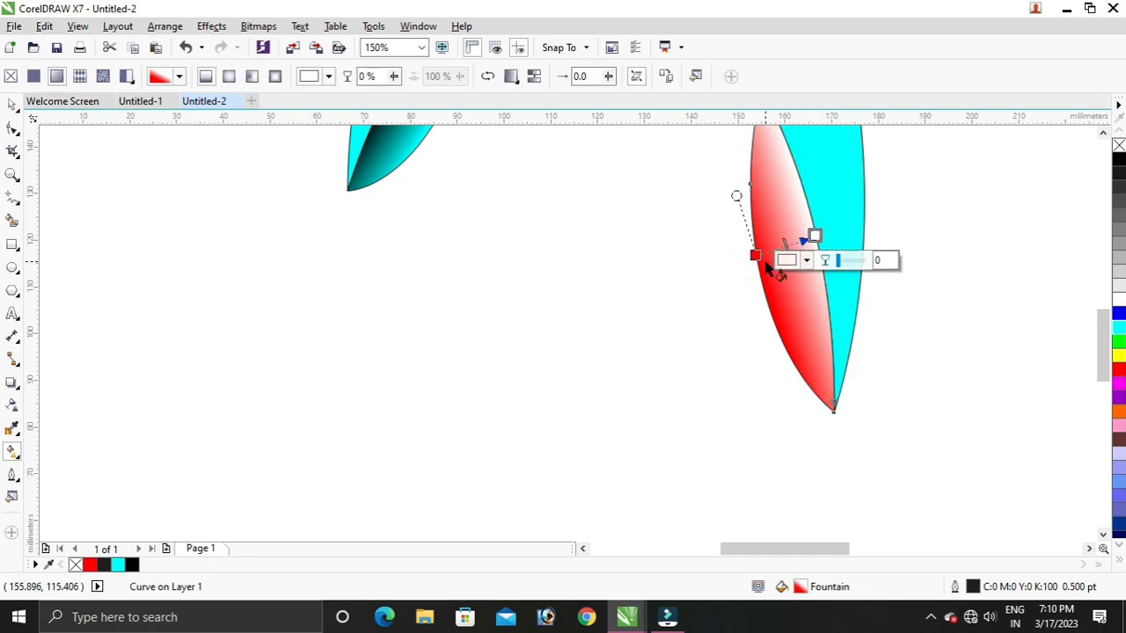
{"action": "left_click_drag", "start_coordinate": [755, 256], "coordinate": [755, 255]}
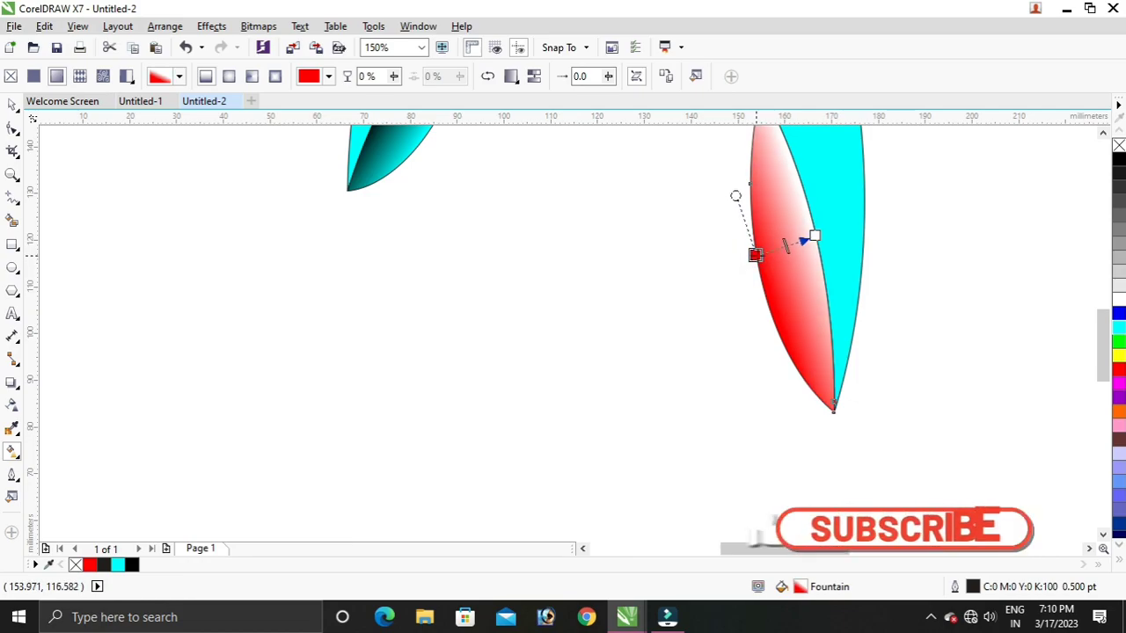
{"action": "left_click_drag", "start_coordinate": [755, 255], "coordinate": [756, 256]}
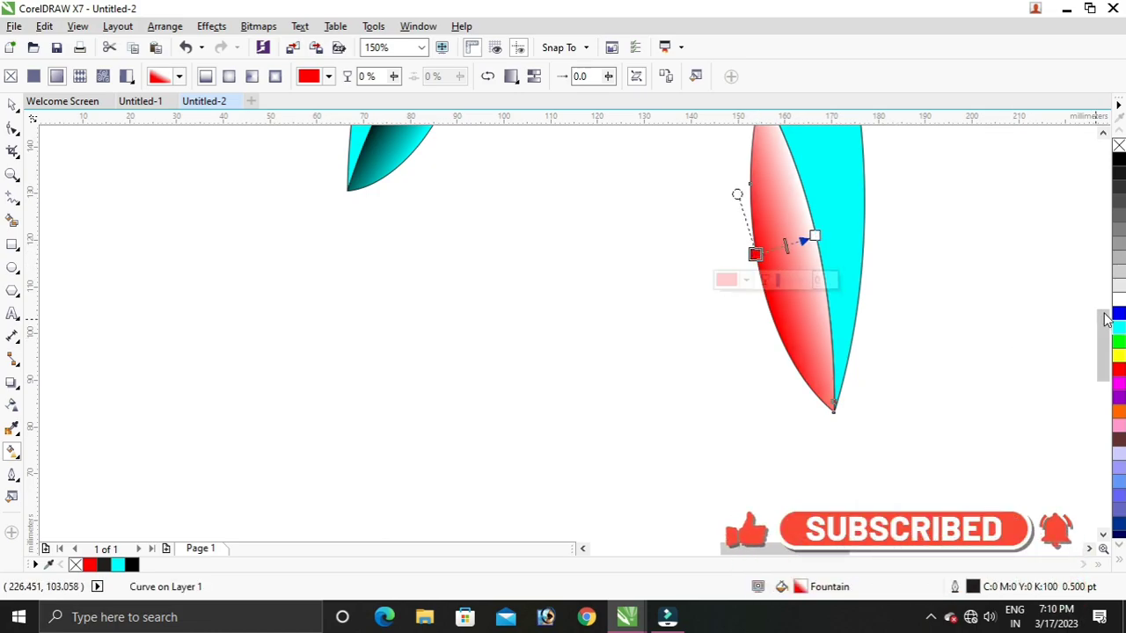
{"action": "left_click_drag", "start_coordinate": [1119, 160], "coordinate": [816, 239]}
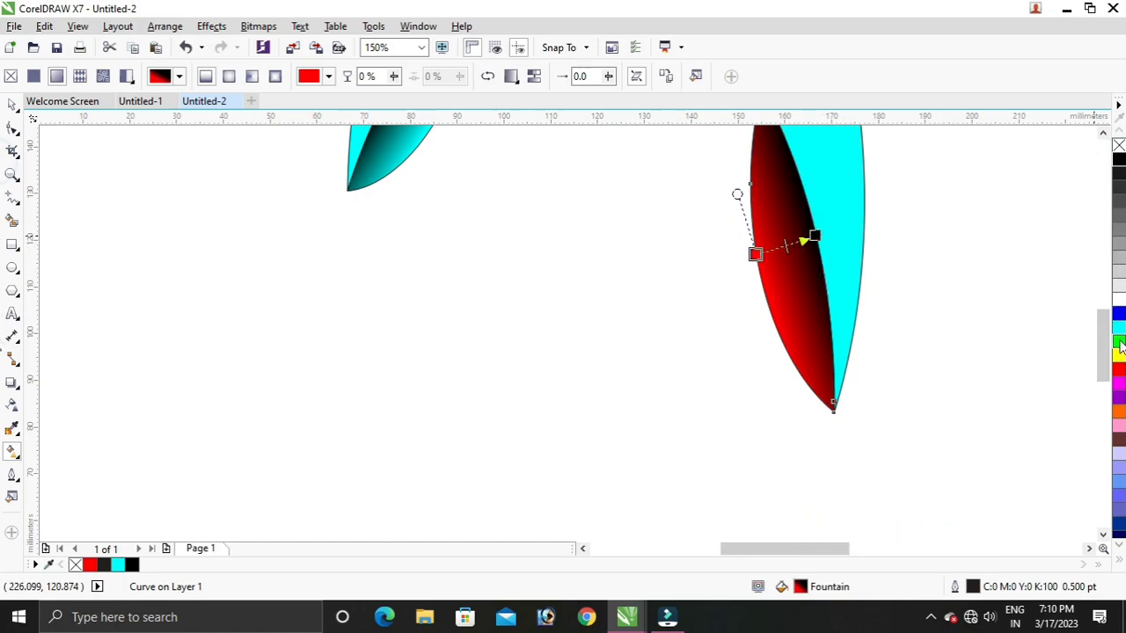
{"action": "left_click_drag", "start_coordinate": [1119, 327], "coordinate": [754, 255]}
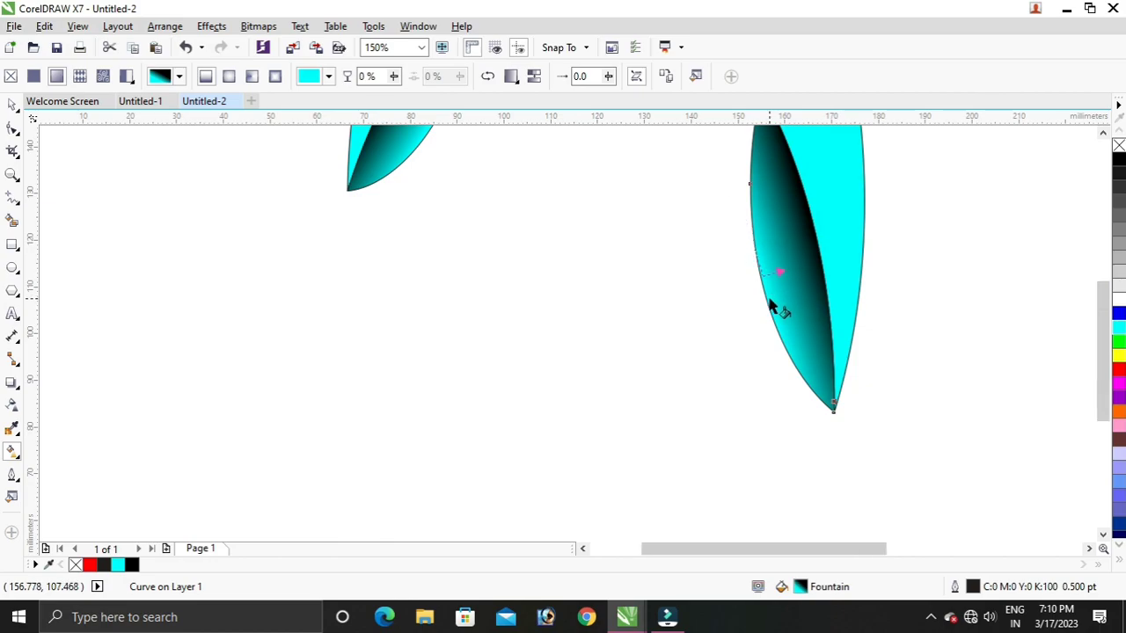
{"action": "scroll", "coordinate": [769, 304], "scroll_direction": "down", "scroll_amount": 1}
{"action": "left_click_drag", "start_coordinate": [1100, 330], "coordinate": [1095, 286]}
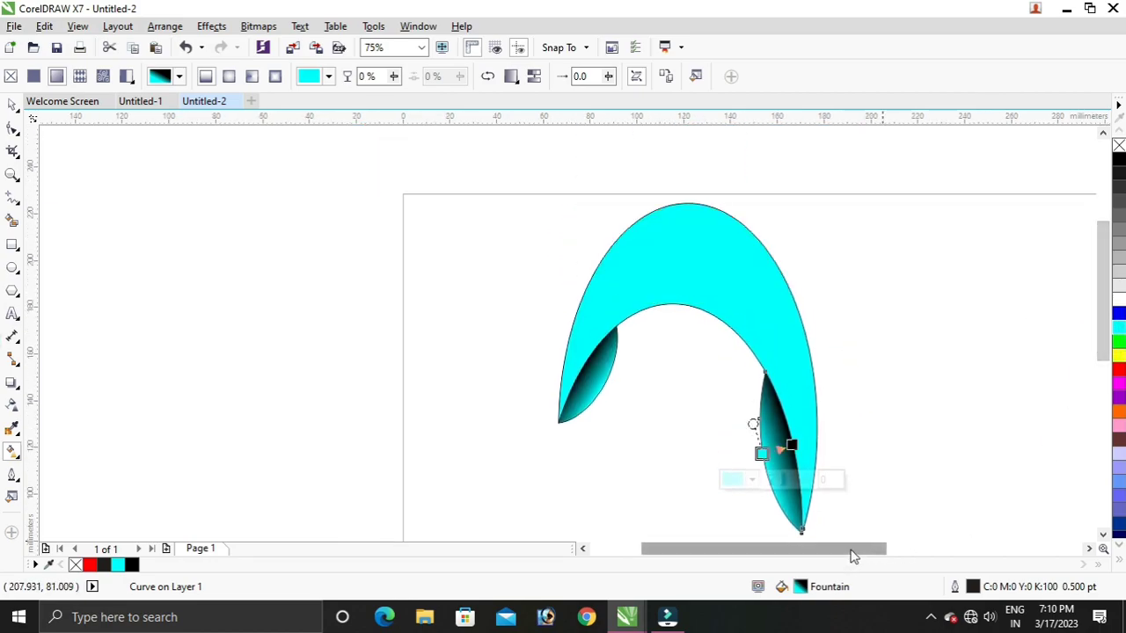
{"action": "left_click_drag", "start_coordinate": [858, 548], "coordinate": [898, 549]}
{"action": "left_click_drag", "start_coordinate": [1102, 295], "coordinate": [1102, 319]}
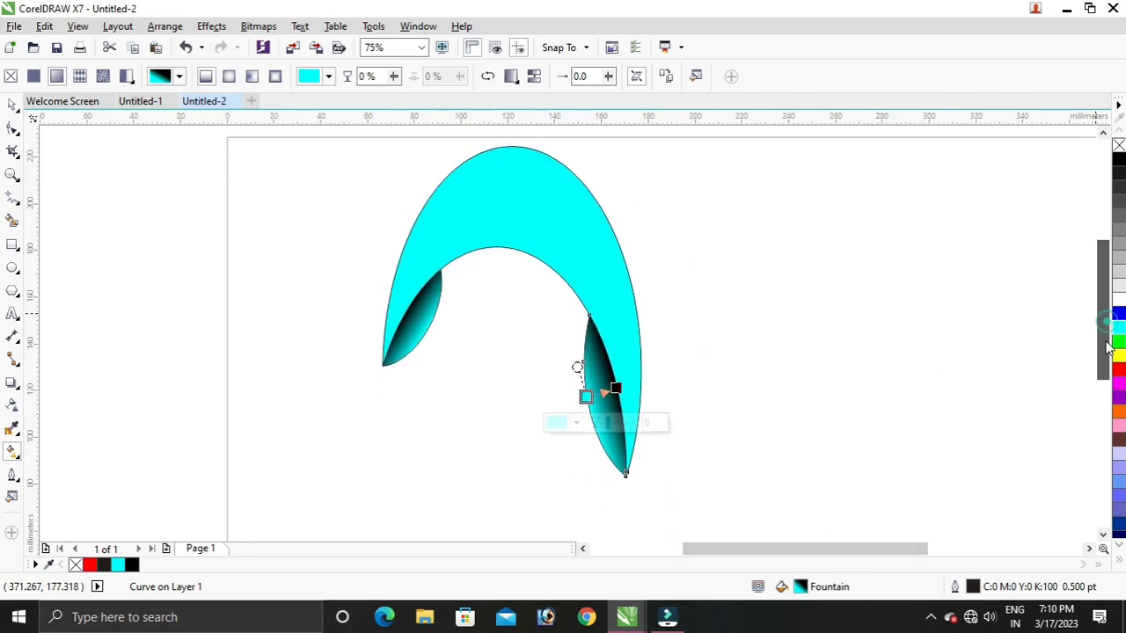
Select the crescent and both shaded limbs, shift them down-right, and remove their outlines.
{"action": "left_click", "coordinate": [12, 105]}
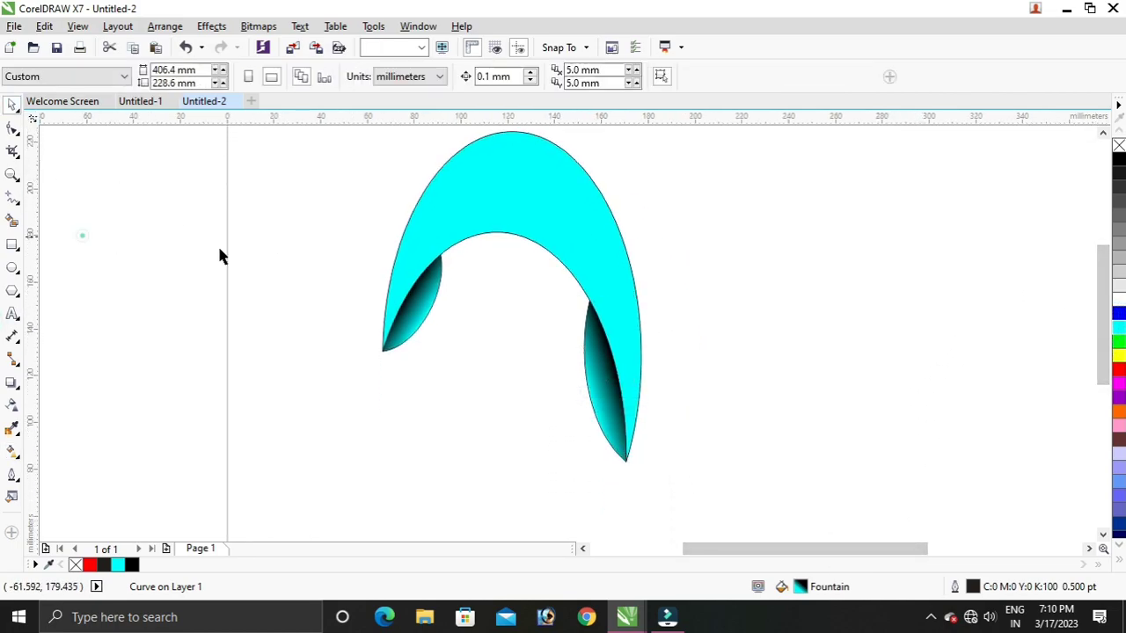
{"action": "left_click", "coordinate": [83, 235]}
{"action": "scroll", "coordinate": [628, 273], "scroll_direction": "down", "scroll_amount": 2}
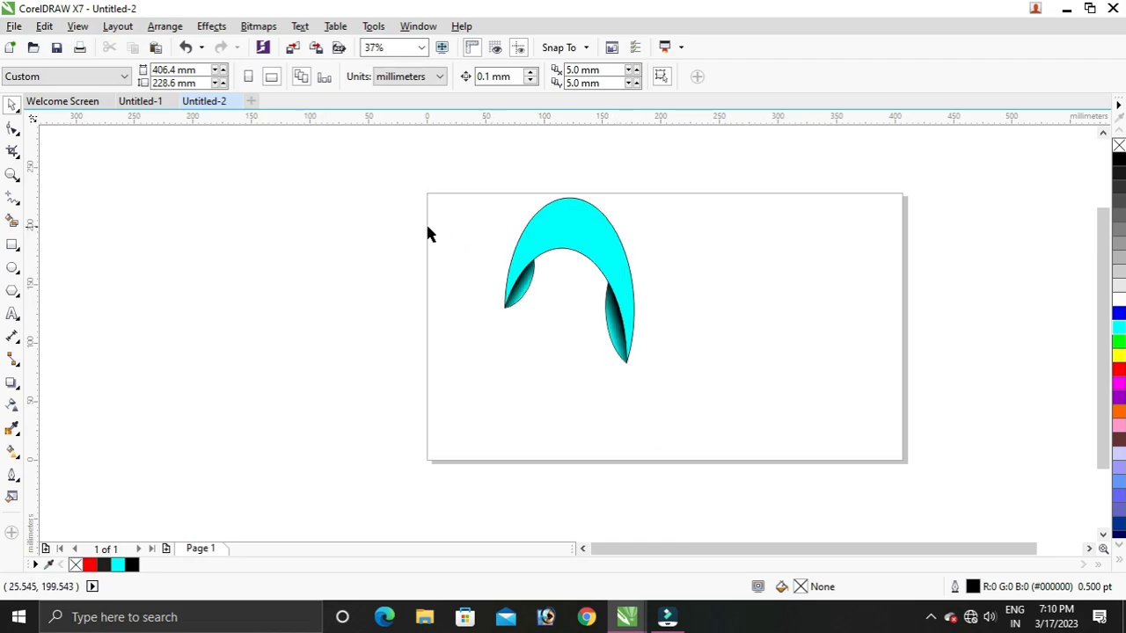
{"action": "left_click_drag", "start_coordinate": [467, 187], "coordinate": [688, 396]}
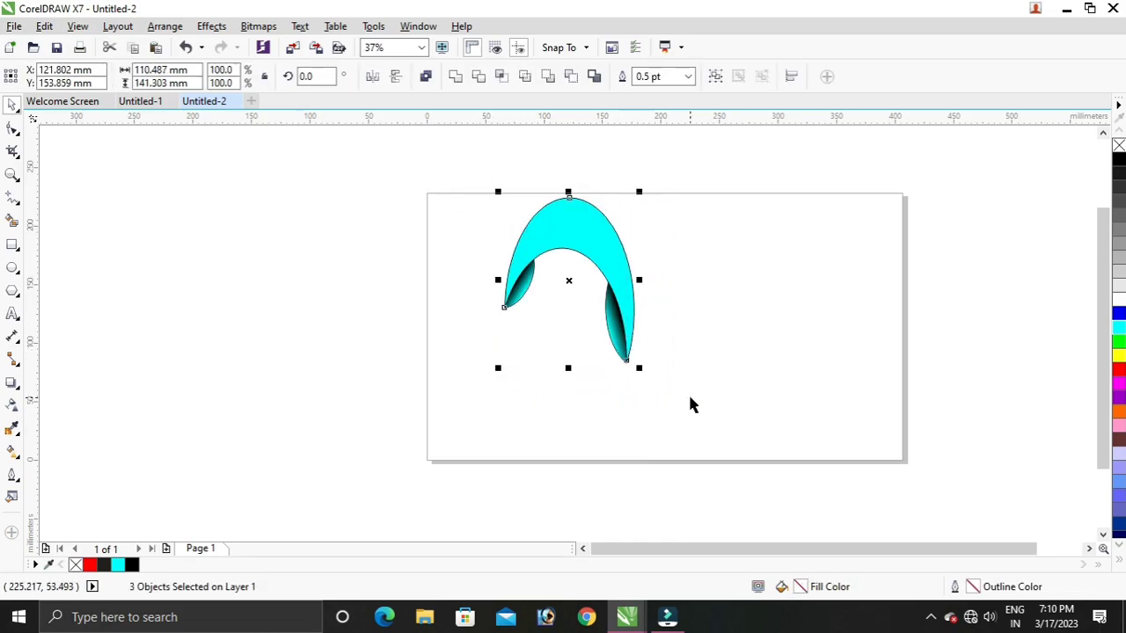
{"action": "left_click_drag", "start_coordinate": [569, 267], "coordinate": [589, 294]}
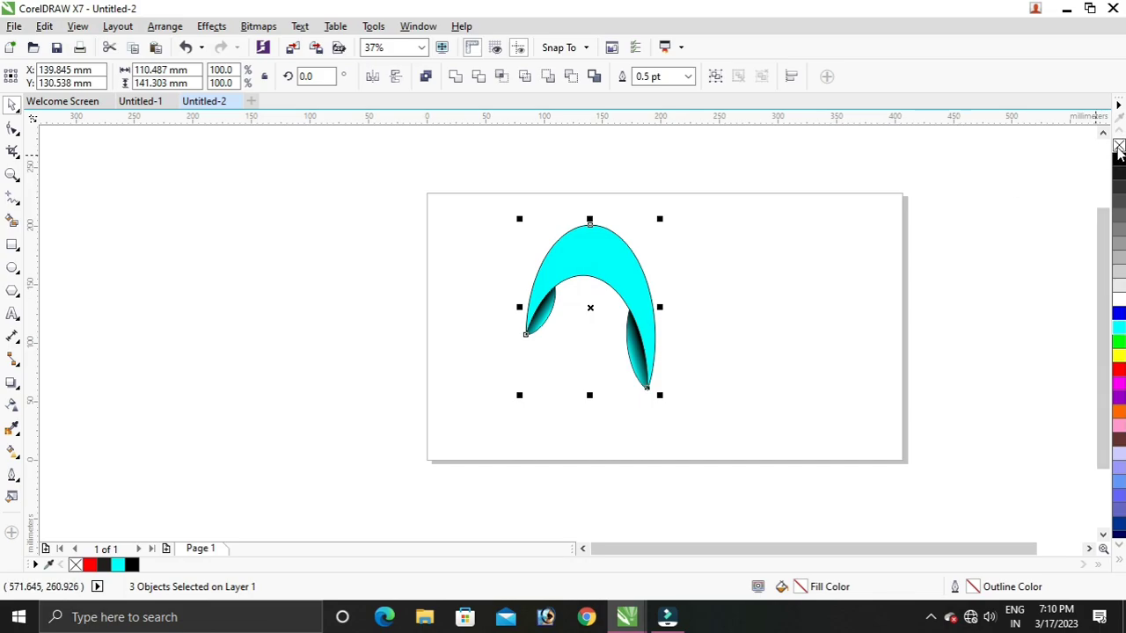
{"action": "right_click", "coordinate": [1119, 147]}
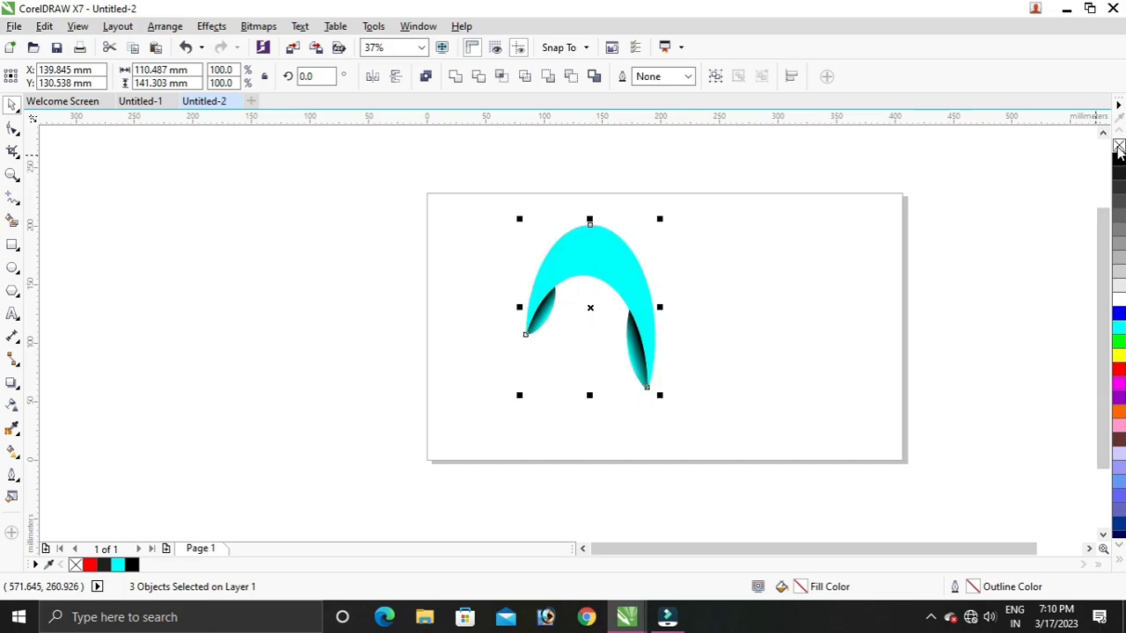
Reselect the three-shape figure and nudge it lower and slightly right on the page.
{"action": "left_click", "coordinate": [469, 246]}
{"action": "mouse_move", "coordinate": [485, 215]}
{"action": "left_mouse_down"}
{"action": "mouse_move", "coordinate": [645, 321]}
{"action": "mouse_move", "coordinate": [683, 408]}
{"action": "left_mouse_up"}
{"action": "left_click_drag", "start_coordinate": [587, 306], "coordinate": [589, 336]}
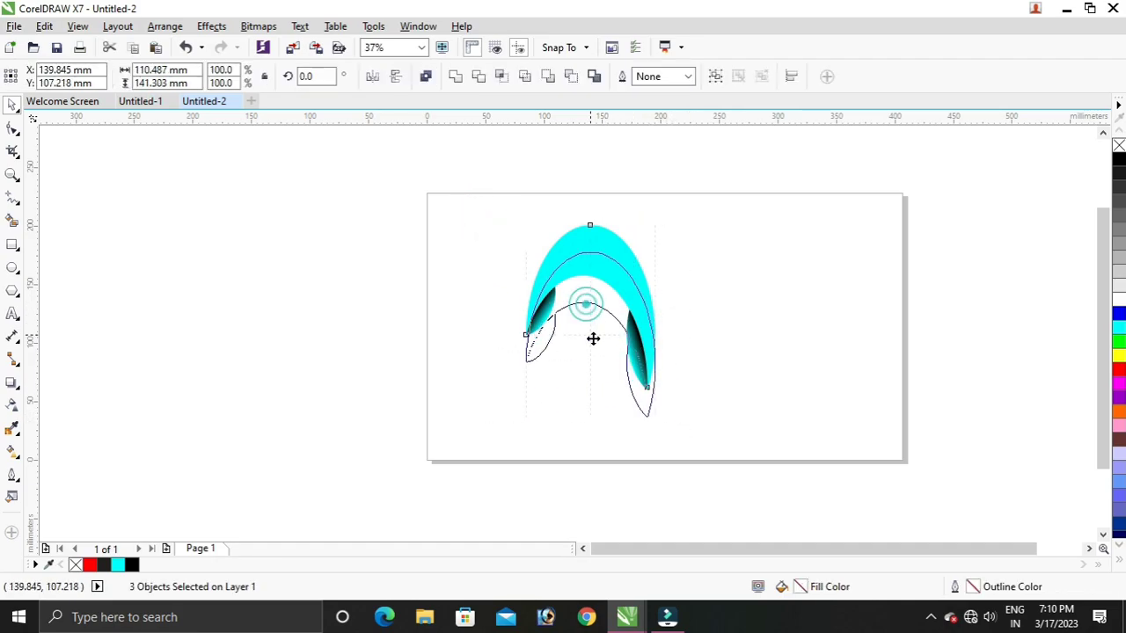
{"action": "left_click", "coordinate": [276, 264]}
{"action": "scroll", "coordinate": [662, 333], "scroll_direction": "up", "scroll_amount": 2}
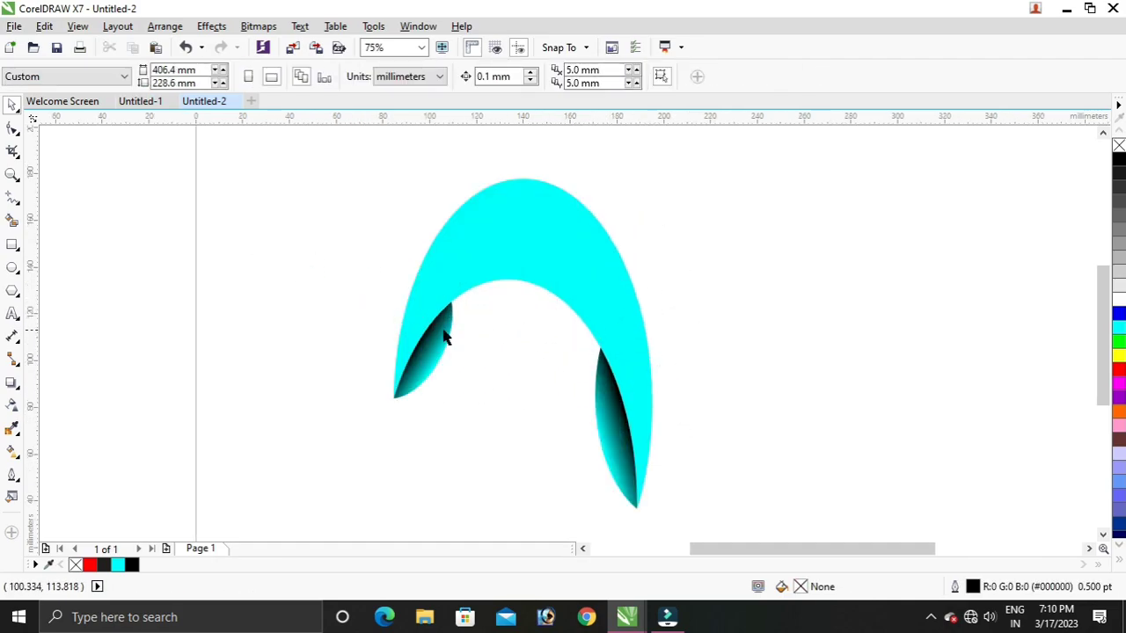
{"action": "left_click_drag", "start_coordinate": [391, 182], "coordinate": [654, 505]}
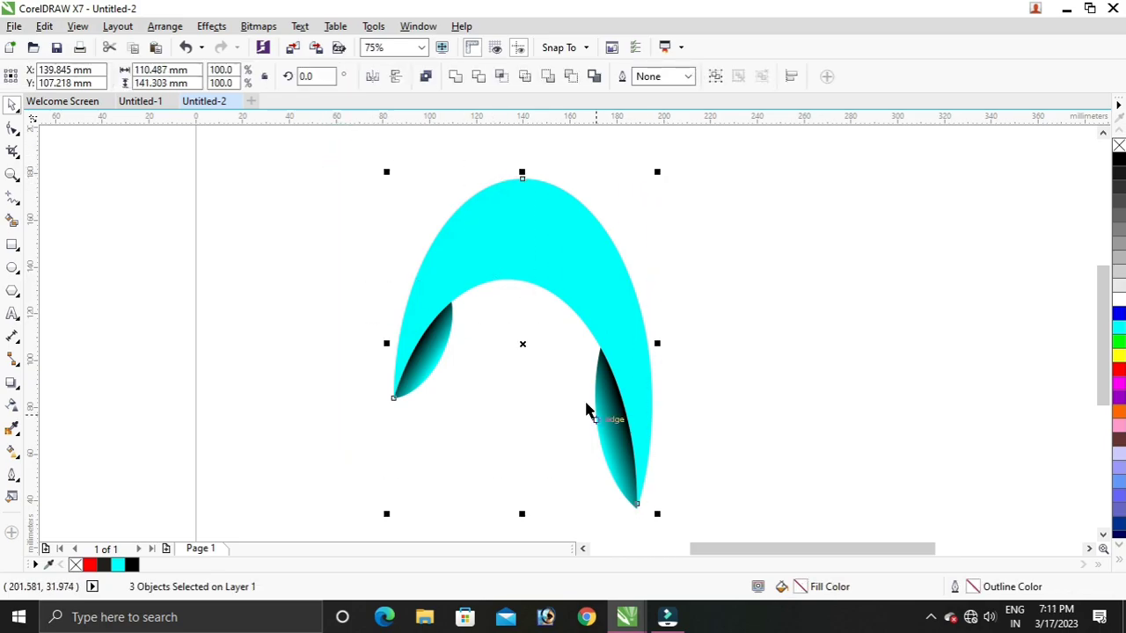
{"action": "left_click_drag", "start_coordinate": [523, 342], "coordinate": [532, 376]}
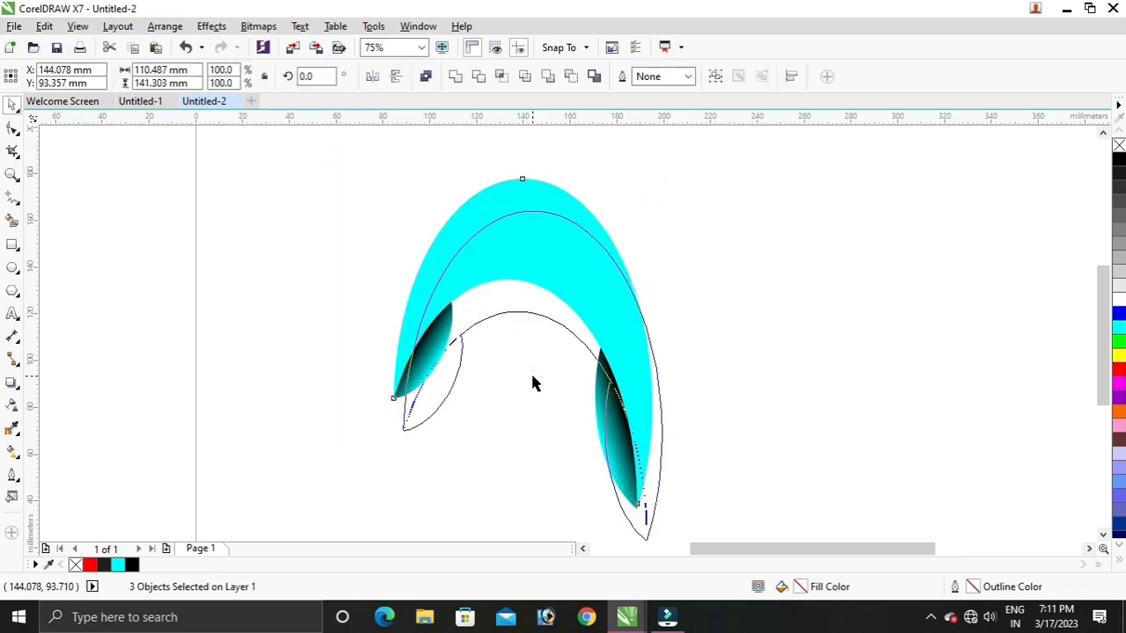
Draw a 14.464 × 21.519 mm oval above the crescent's peak, filled cyan with no outline.
{"action": "left_click", "coordinate": [18, 269]}
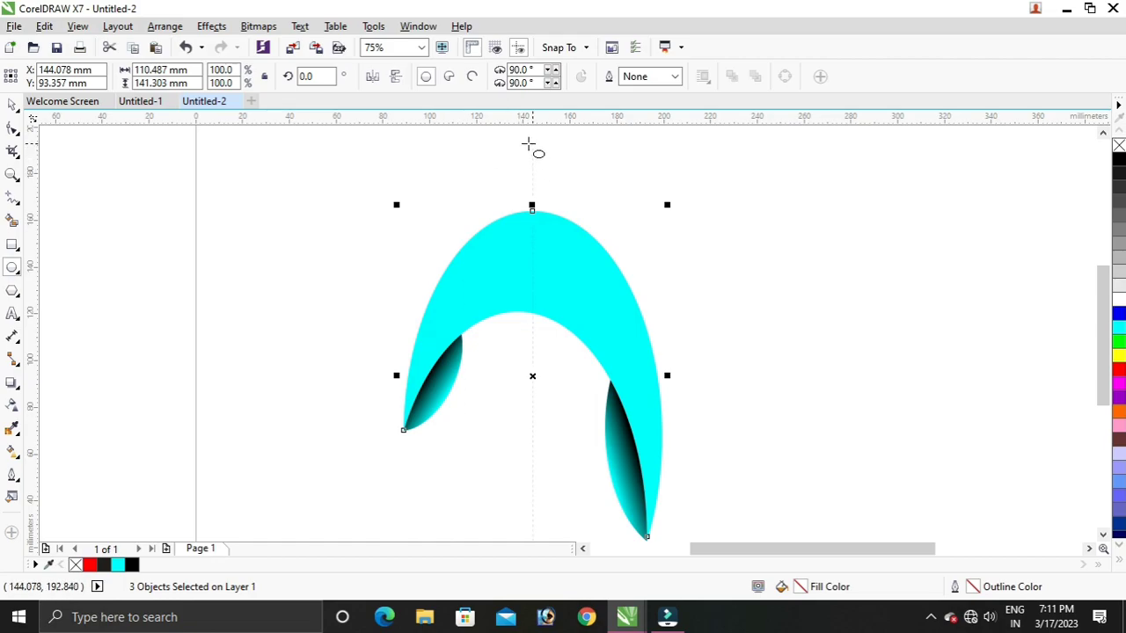
{"action": "left_click_drag", "start_coordinate": [528, 143], "coordinate": [564, 192]}
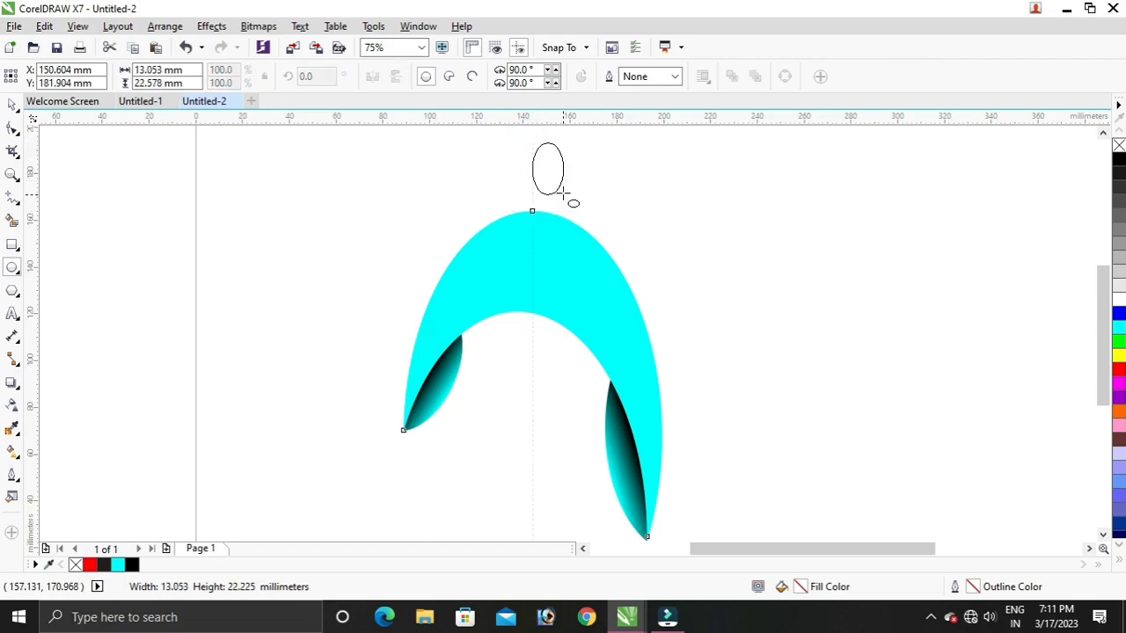
{"action": "mouse_move", "coordinate": [563, 192]}
{"action": "left_mouse_down"}
{"action": "mouse_move", "coordinate": [572, 198]}
{"action": "mouse_move", "coordinate": [545, 143]}
{"action": "left_mouse_up"}
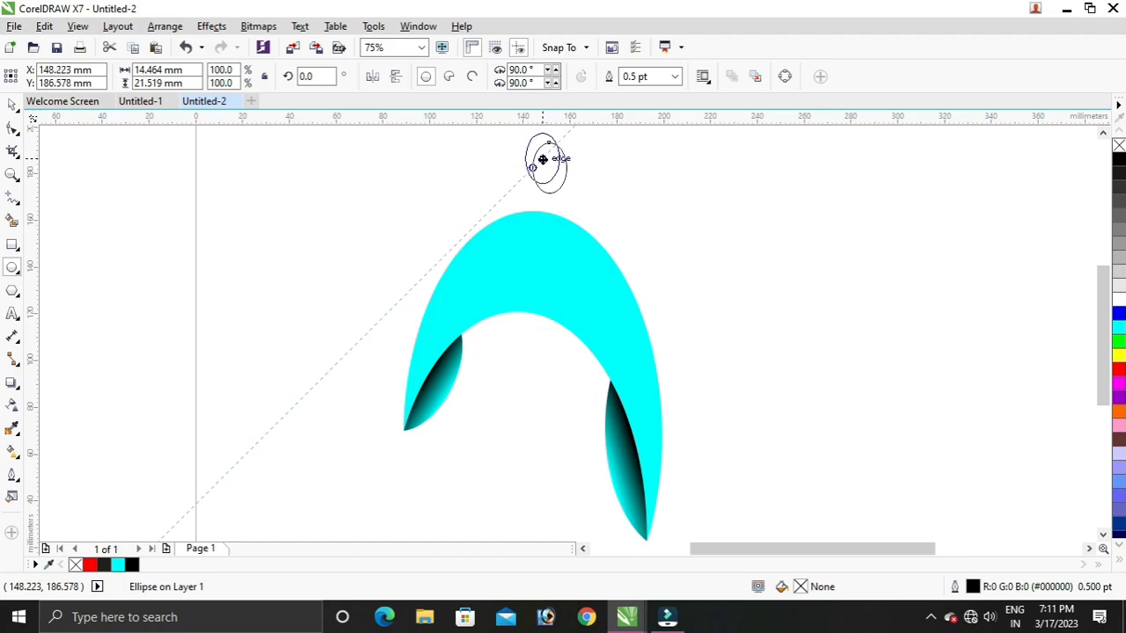
{"action": "left_click_drag", "start_coordinate": [546, 143], "coordinate": [549, 184]}
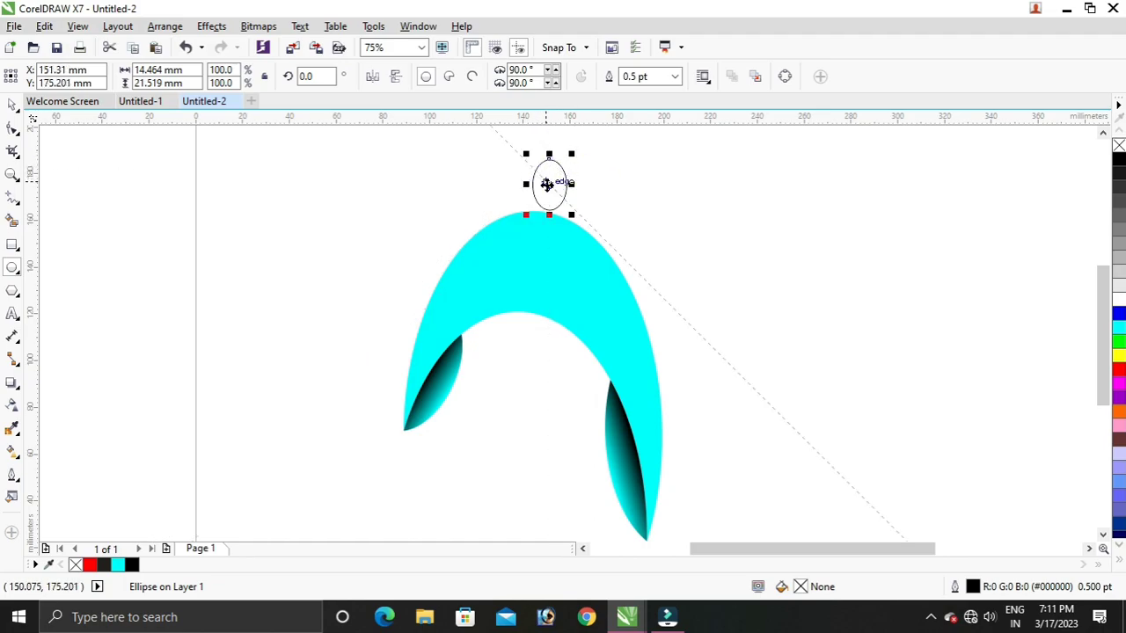
{"action": "left_click_drag", "start_coordinate": [548, 183], "coordinate": [543, 174]}
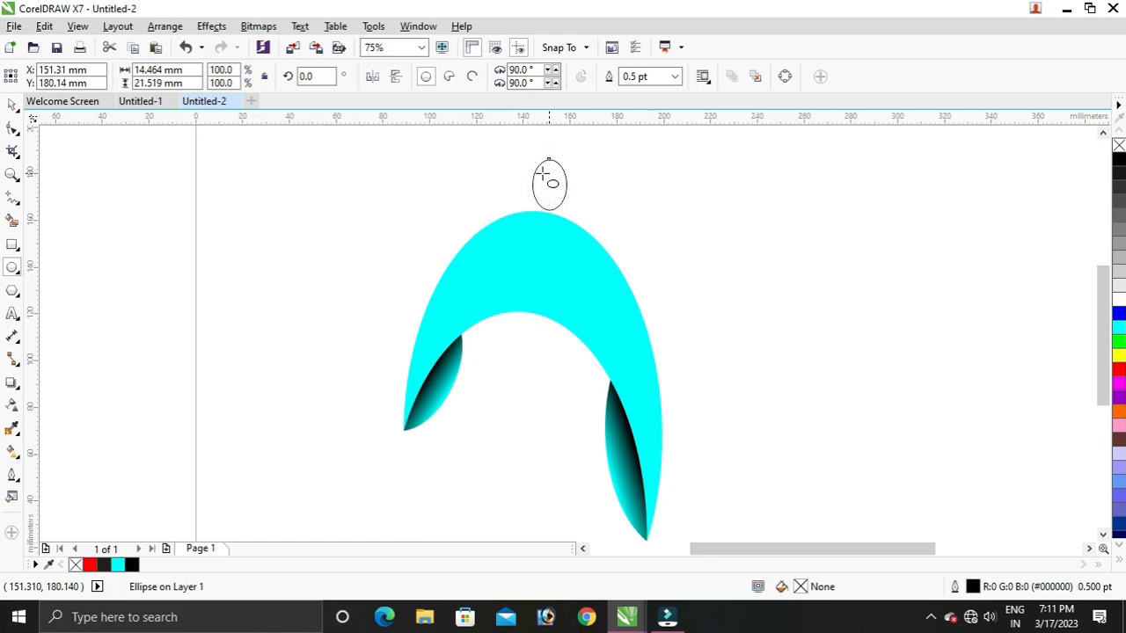
{"action": "left_click_drag", "start_coordinate": [543, 174], "coordinate": [542, 173]}
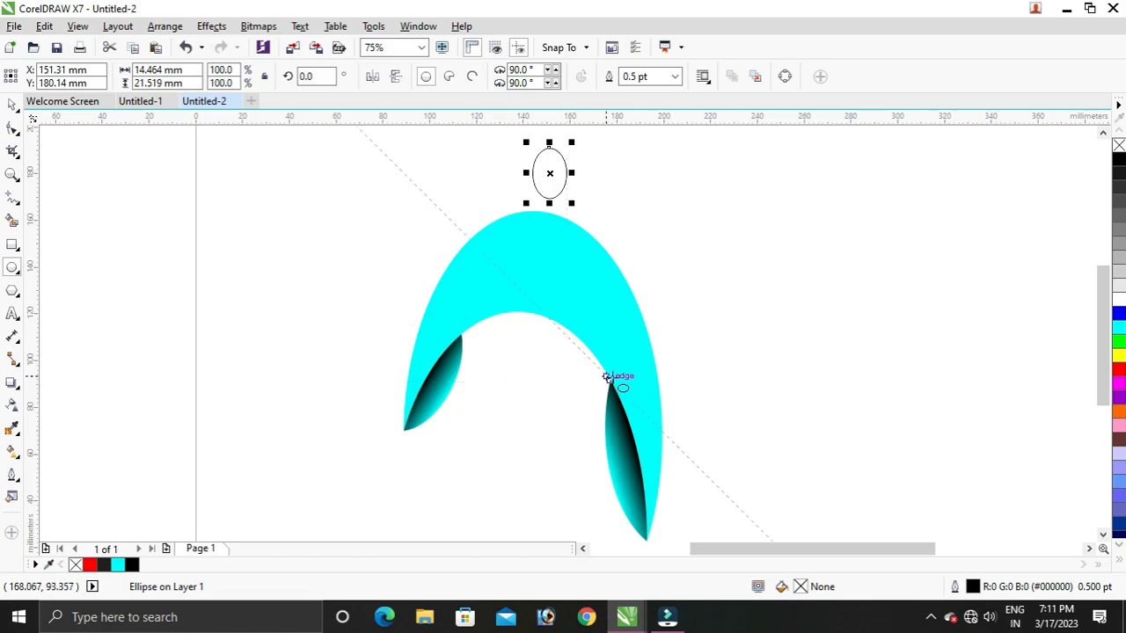
{"action": "left_click", "coordinate": [1119, 326]}
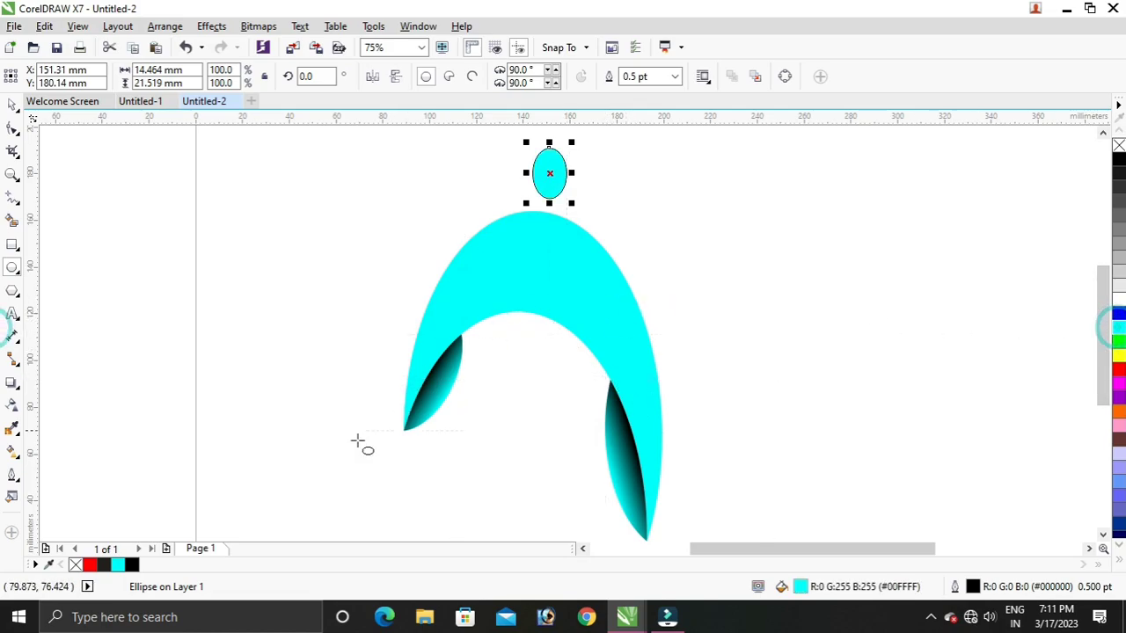
{"action": "right_click", "coordinate": [1119, 146]}
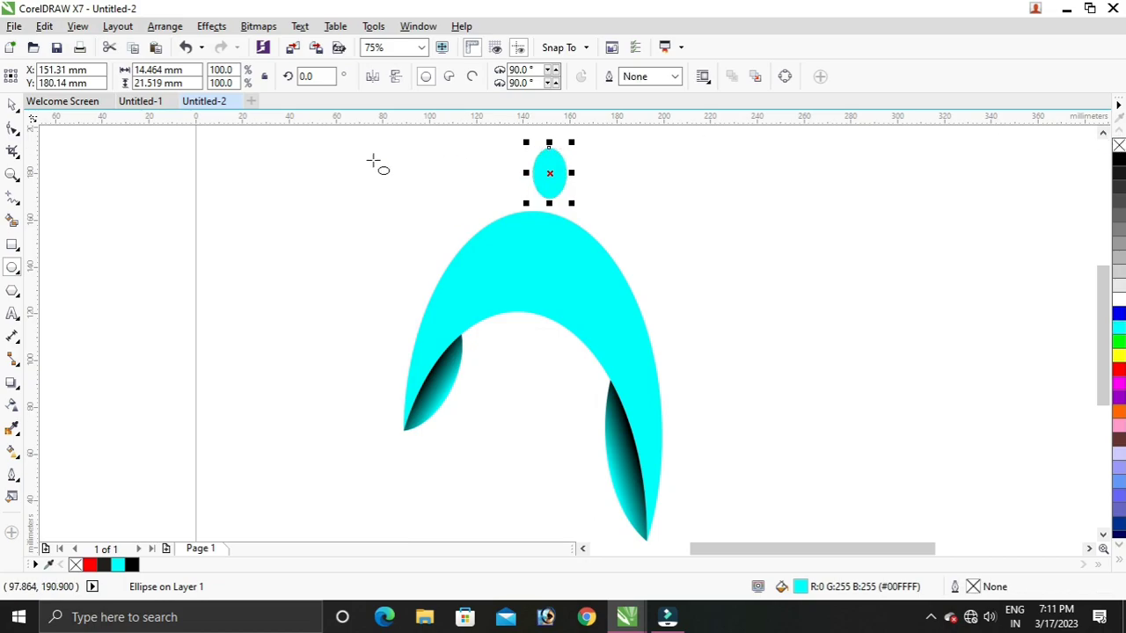
Select all four parts of the cyan figure and move it to the page's right side.
{"action": "left_click", "coordinate": [117, 278]}
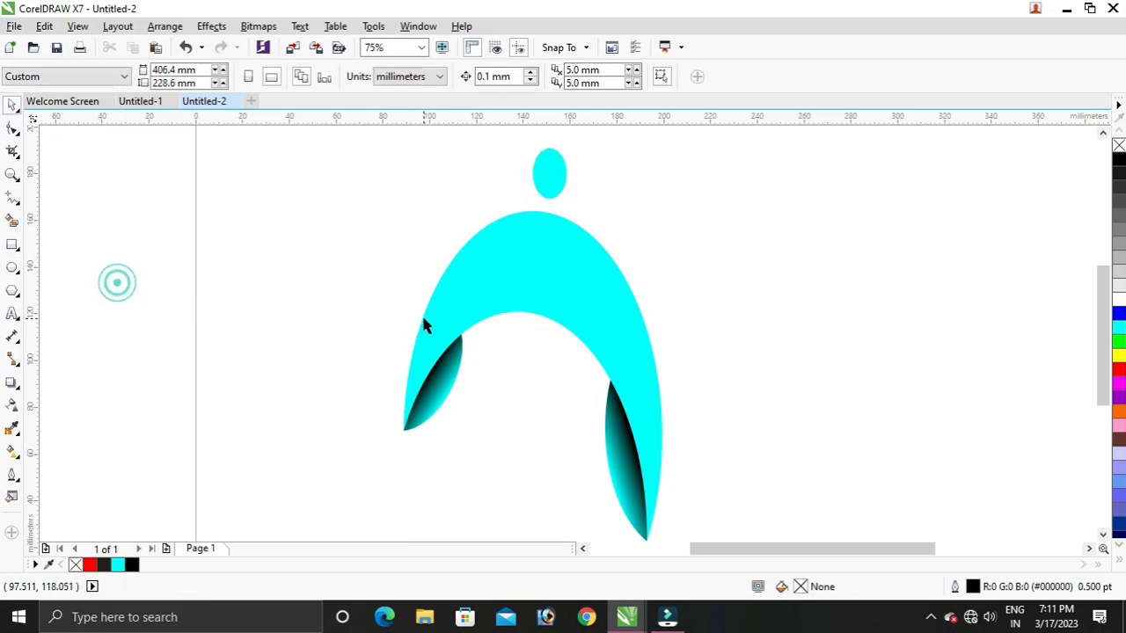
{"action": "scroll", "coordinate": [422, 314], "scroll_direction": "down", "scroll_amount": 1}
{"action": "left_click_drag", "start_coordinate": [361, 212], "coordinate": [573, 453]}
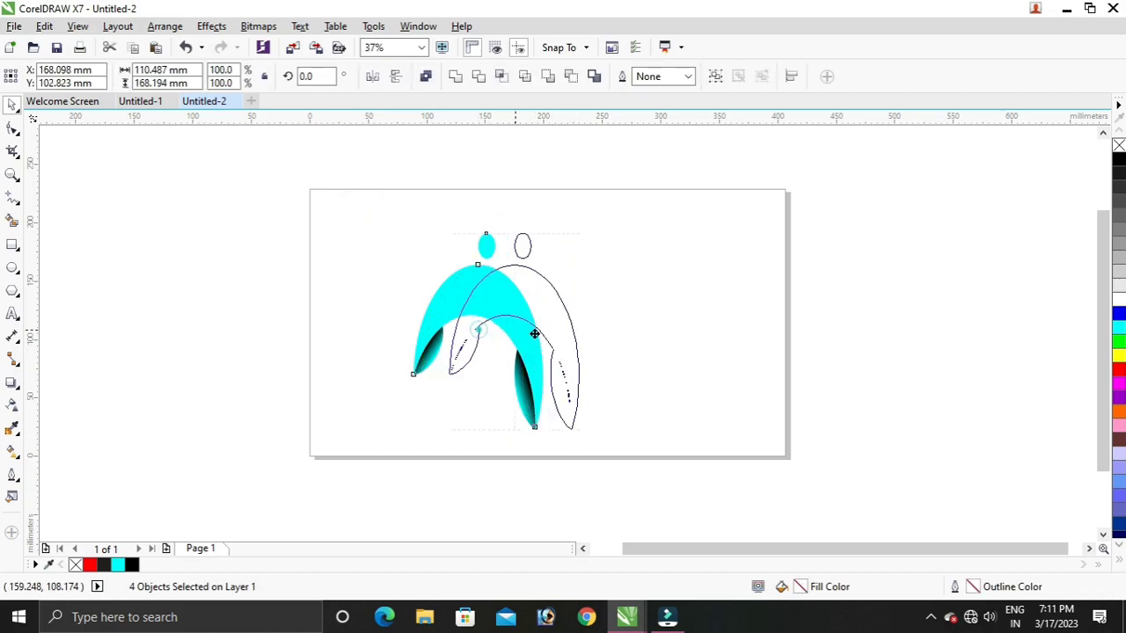
{"action": "left_click_drag", "start_coordinate": [479, 332], "coordinate": [644, 332]}
{"action": "left_click", "coordinate": [413, 290]}
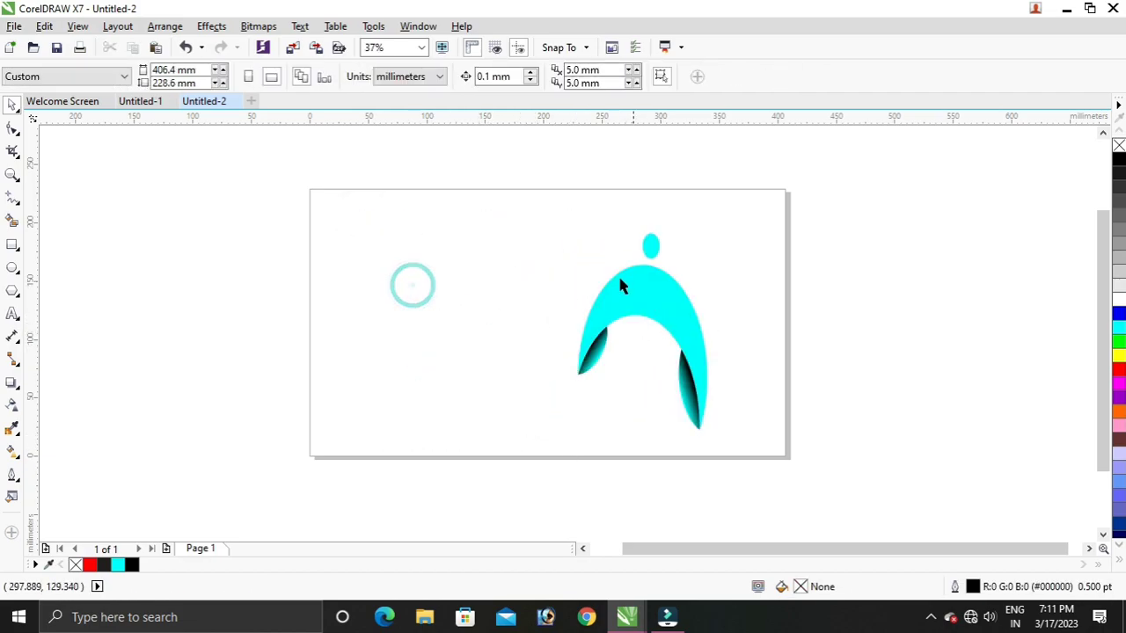
Copy and paste the four-part figure, placing the duplicate to the left of the original.
{"action": "left_click_drag", "start_coordinate": [543, 216], "coordinate": [736, 457]}
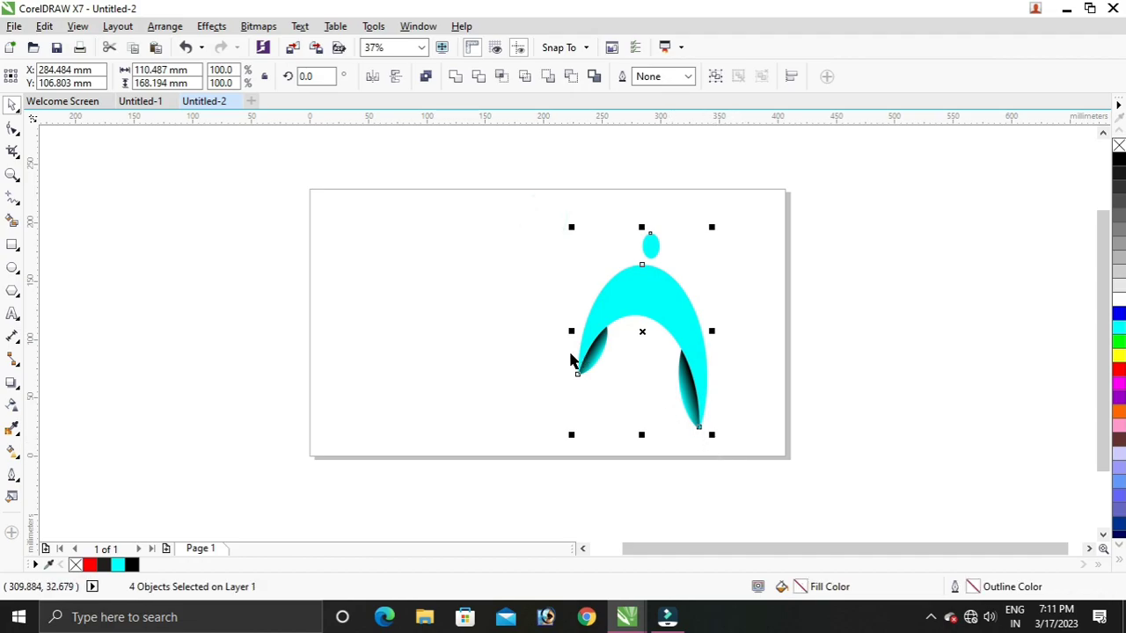
{"action": "right_click", "coordinate": [676, 328]}
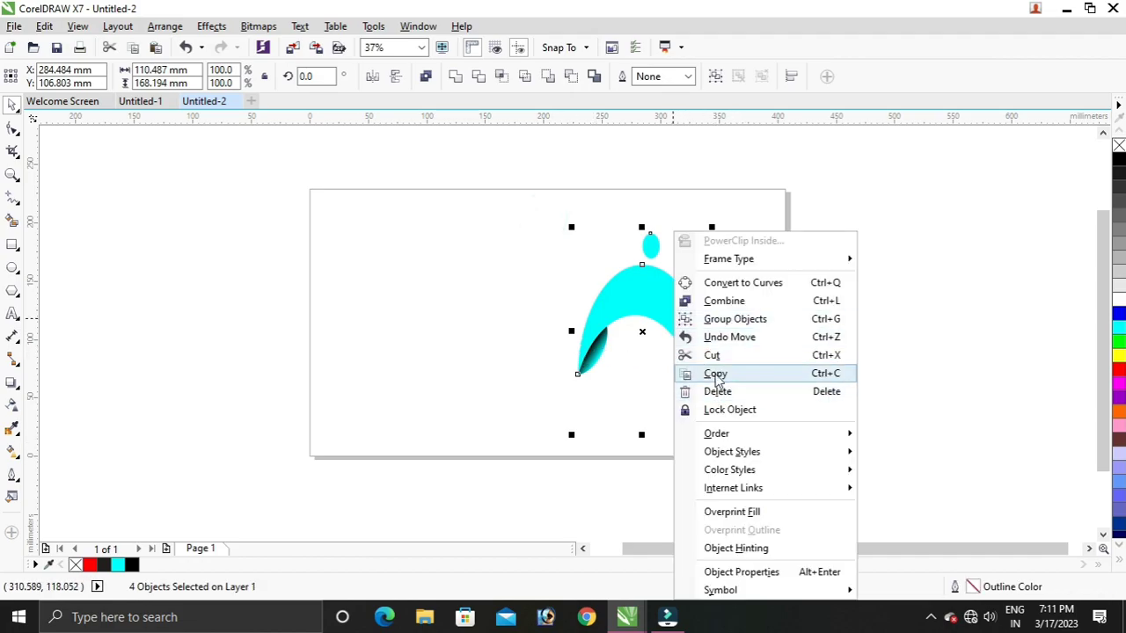
{"action": "left_click", "coordinate": [715, 373]}
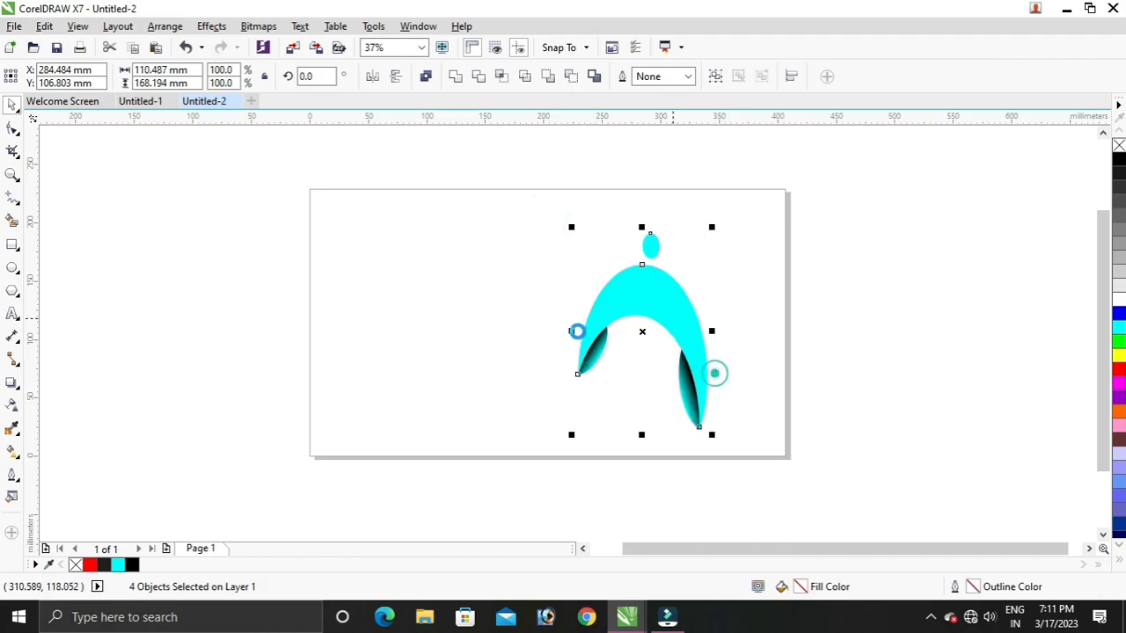
{"action": "left_click", "coordinate": [44, 27]}
{"action": "left_click", "coordinate": [112, 159]}
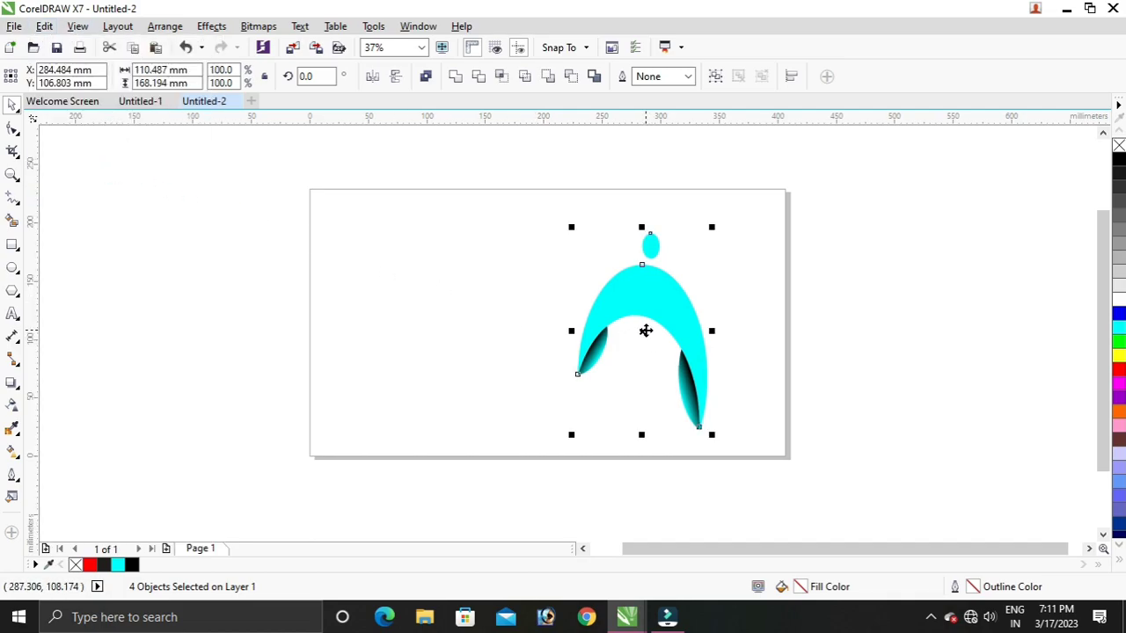
{"action": "left_click_drag", "start_coordinate": [645, 330], "coordinate": [432, 314]}
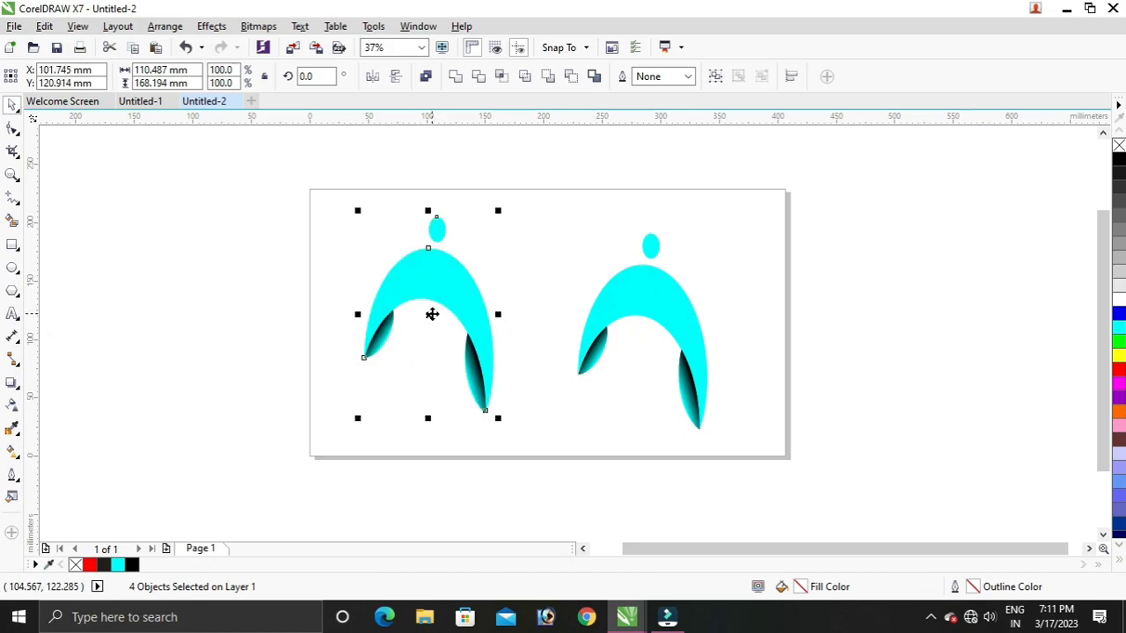
{"action": "scroll", "coordinate": [646, 331], "scroll_direction": "up", "scroll_amount": 3}
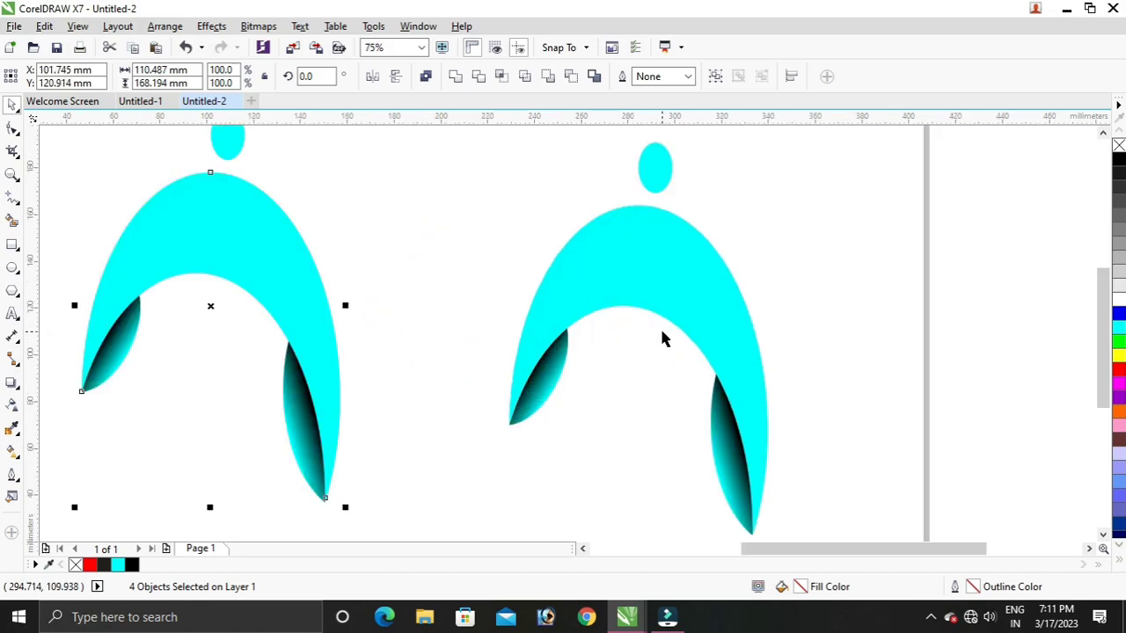
Recolour the right figure's two shaded limbs with black-to-orange gradients instead of cyan.
{"action": "left_click", "coordinate": [726, 458]}
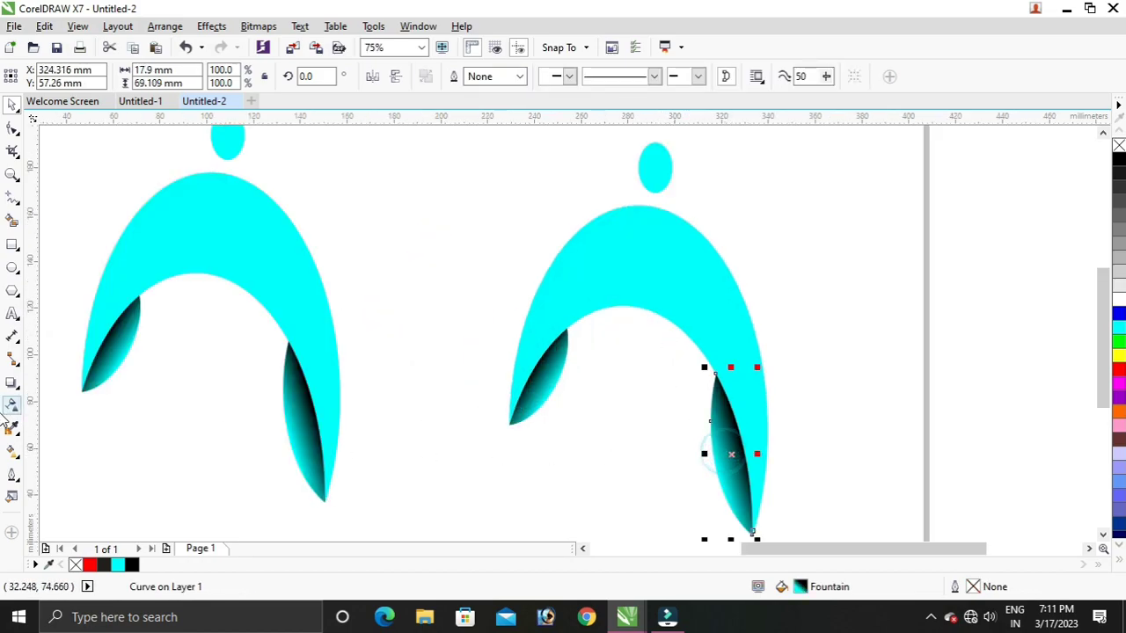
{"action": "left_click", "coordinate": [16, 451]}
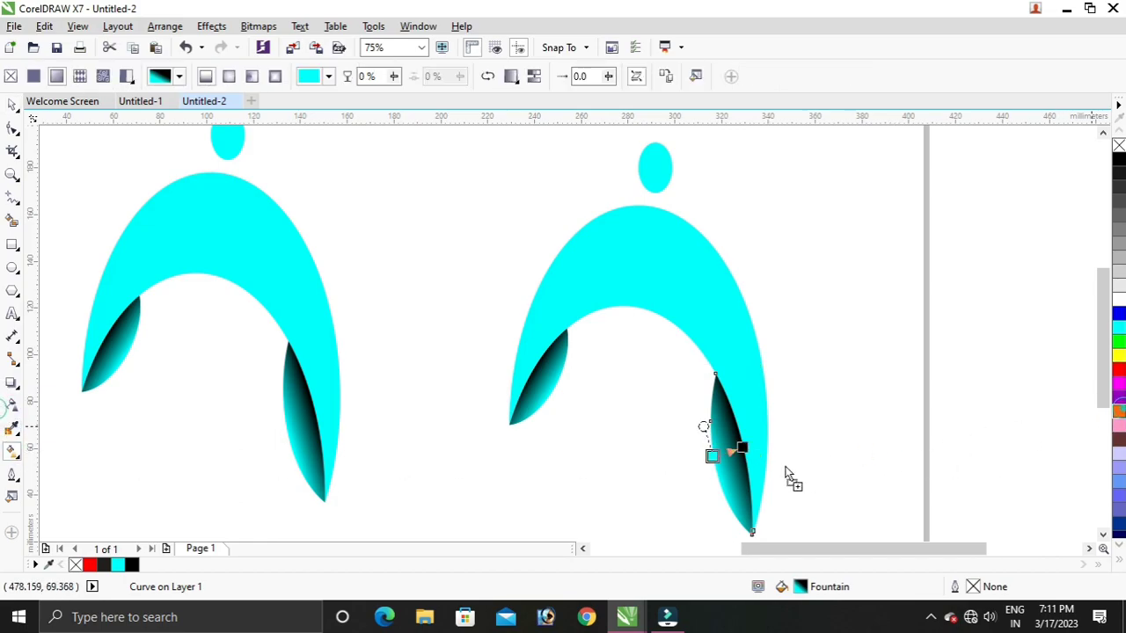
{"action": "left_click_drag", "start_coordinate": [788, 475], "coordinate": [715, 455]}
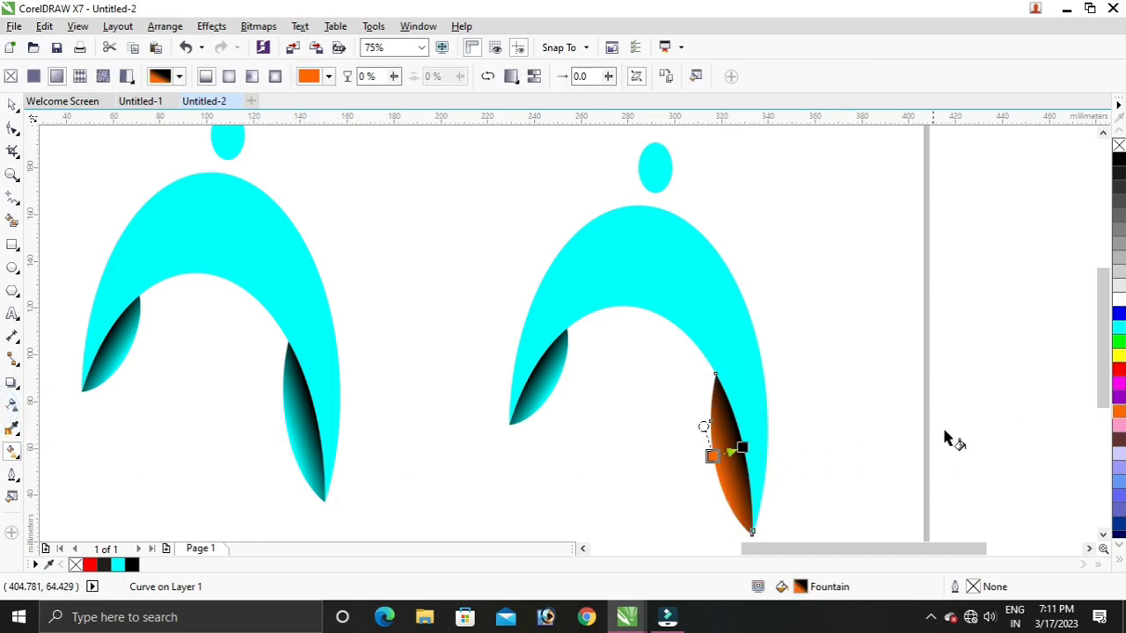
{"action": "left_click", "coordinate": [552, 393]}
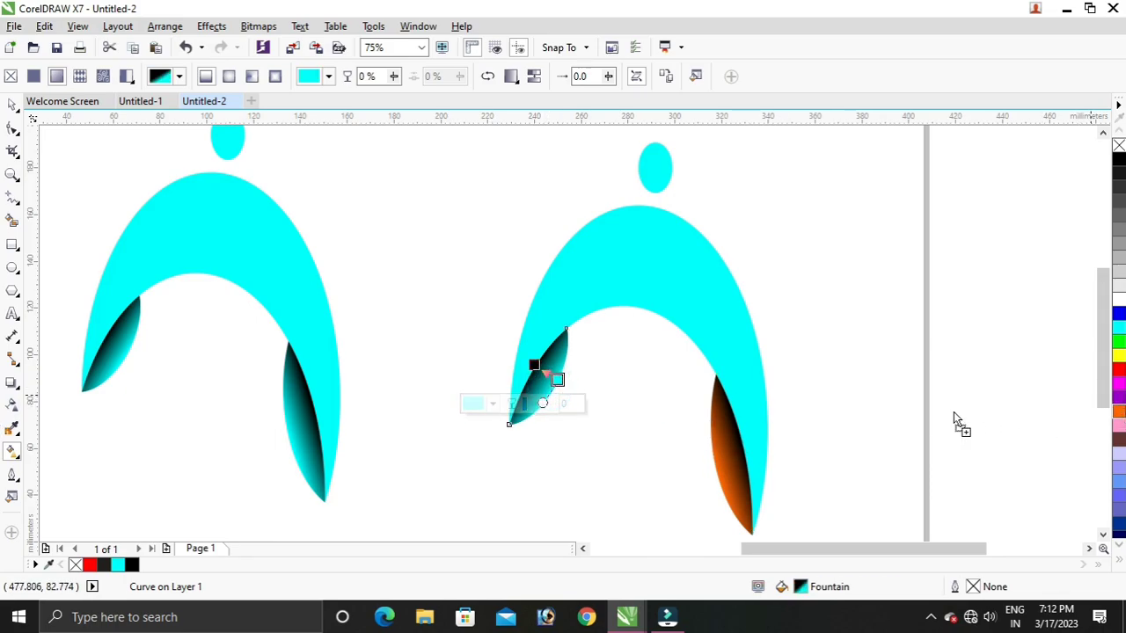
{"action": "left_click_drag", "start_coordinate": [1119, 411], "coordinate": [558, 380]}
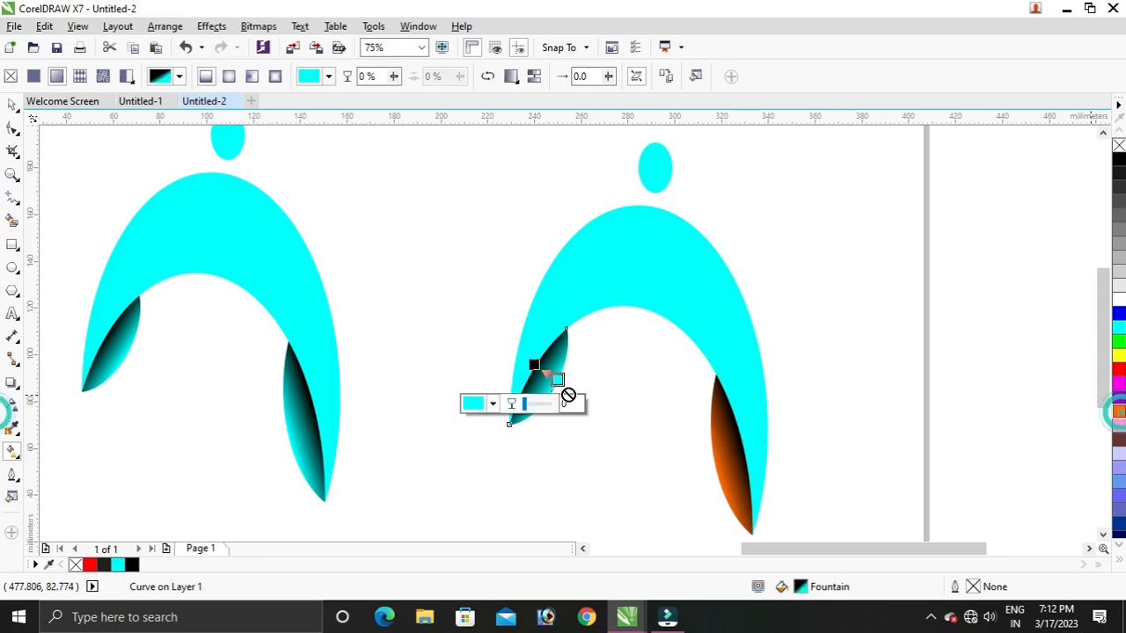
Fill the right figure's crescent and head solid orange (#FF6600).
{"action": "left_click", "coordinate": [621, 275]}
{"action": "left_click_drag", "start_coordinate": [1119, 411], "coordinate": [715, 251]}
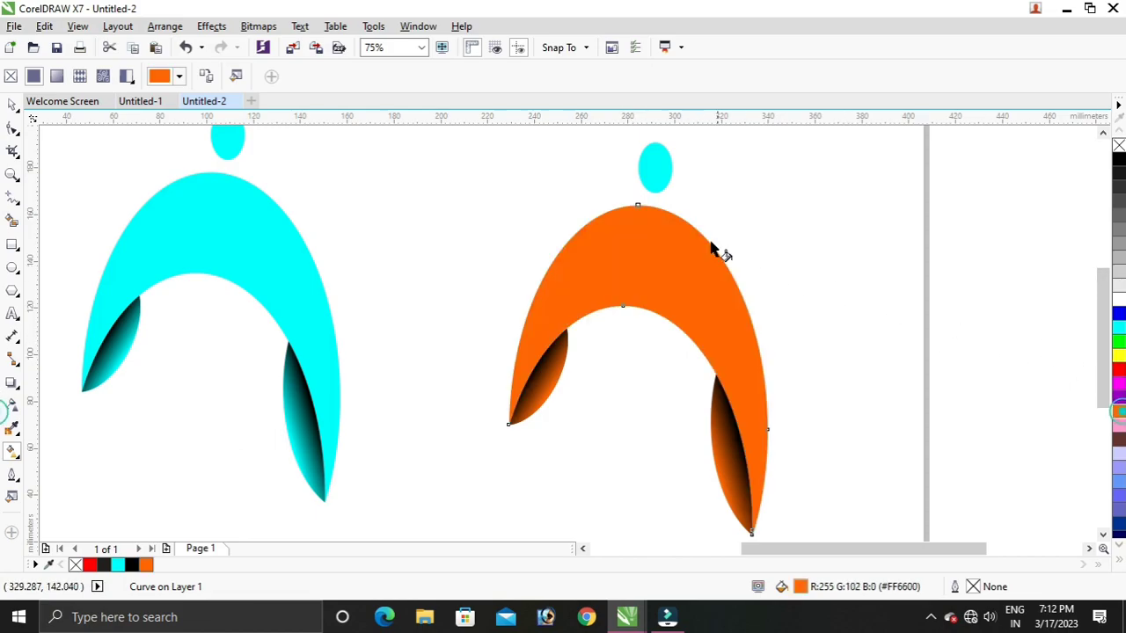
{"action": "left_click", "coordinate": [654, 171]}
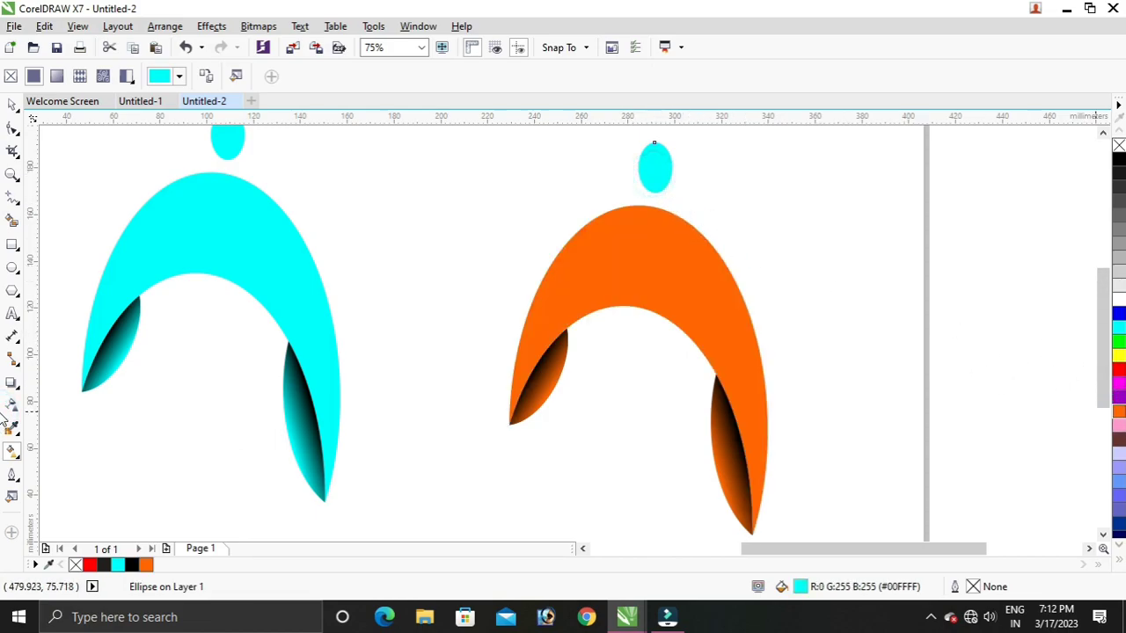
{"action": "left_click", "coordinate": [654, 167]}
{"action": "scroll", "coordinate": [709, 288], "scroll_direction": "down", "scroll_amount": 2}
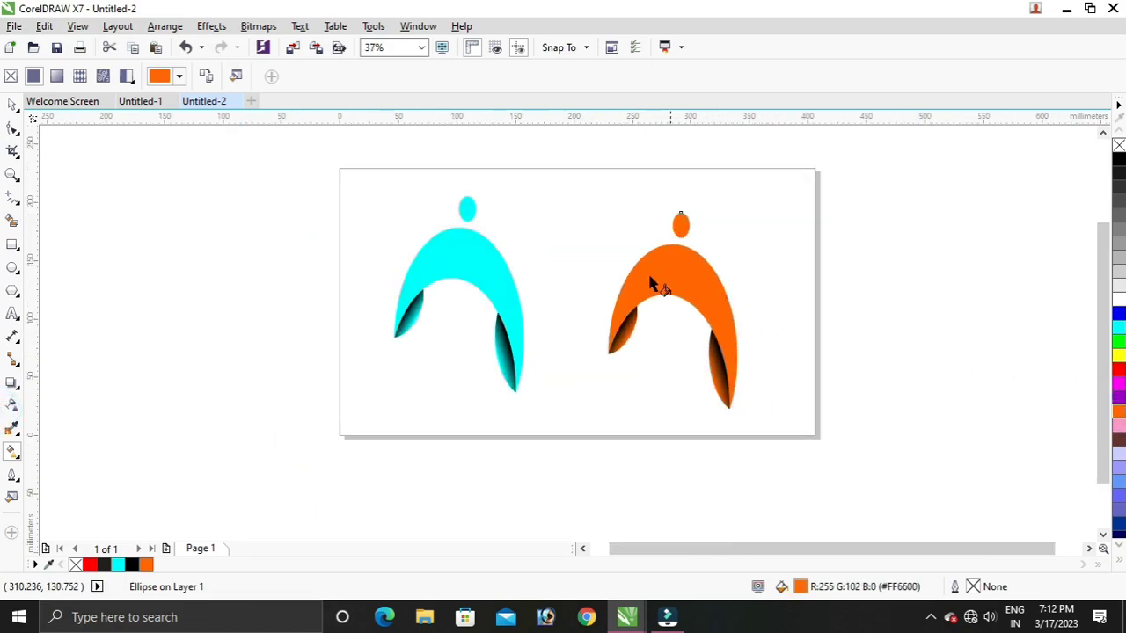
Group the orange figure's four pieces with Ctrl+G.
{"action": "left_click", "coordinate": [13, 105]}
{"action": "left_click", "coordinate": [164, 234]}
{"action": "left_click_drag", "start_coordinate": [576, 206], "coordinate": [783, 427]}
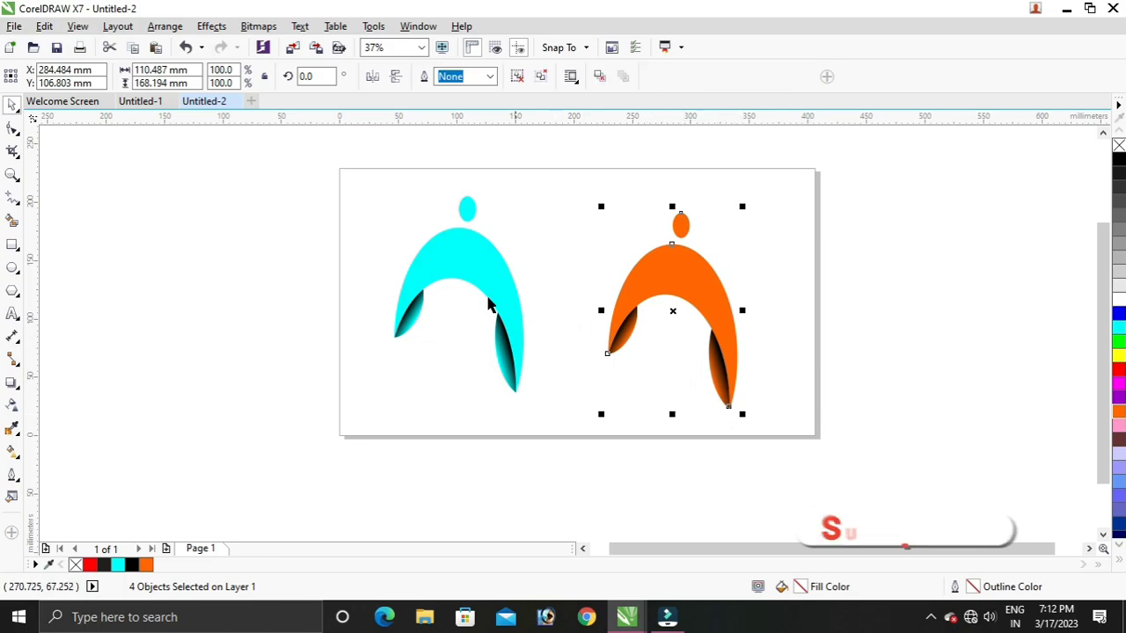
{"action": "key", "text": "ctrl+g"}
Group the cyan figure's four pieces and nudge that group slightly right and down.
{"action": "left_click_drag", "start_coordinate": [345, 183], "coordinate": [543, 410]}
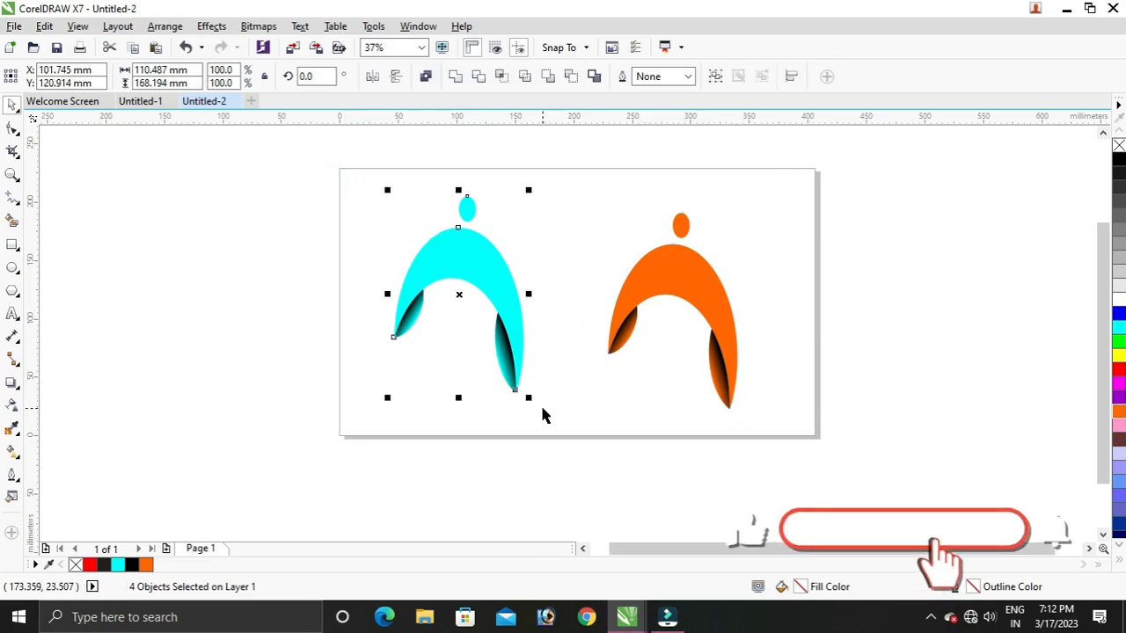
{"action": "right_click", "coordinate": [501, 329]}
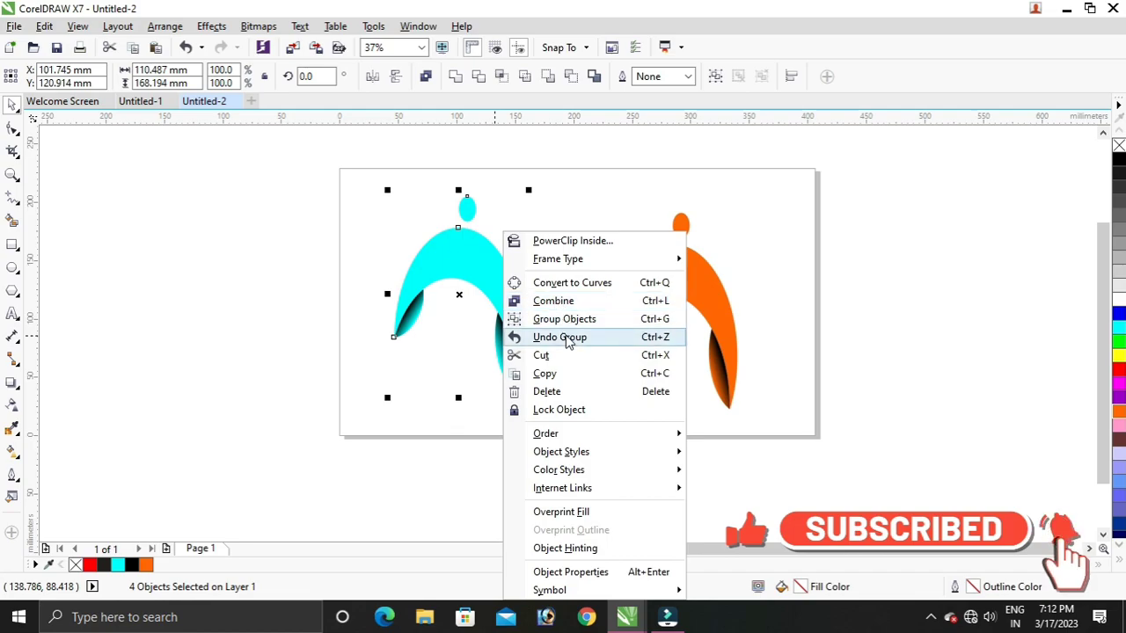
{"action": "left_click", "coordinate": [572, 320]}
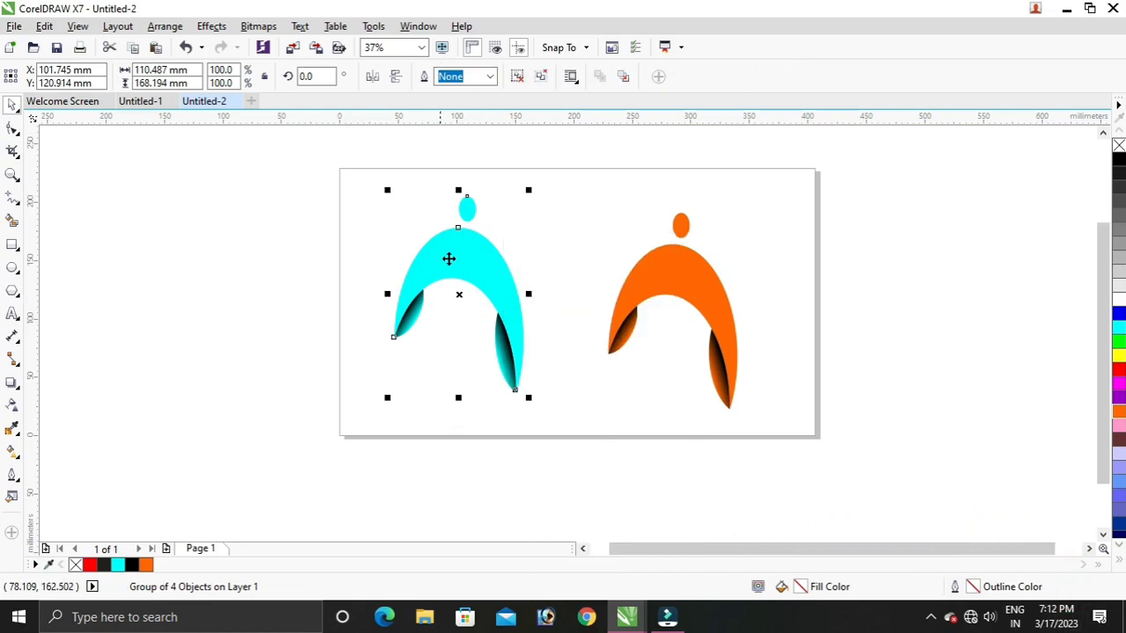
{"action": "left_click_drag", "start_coordinate": [473, 278], "coordinate": [505, 294]}
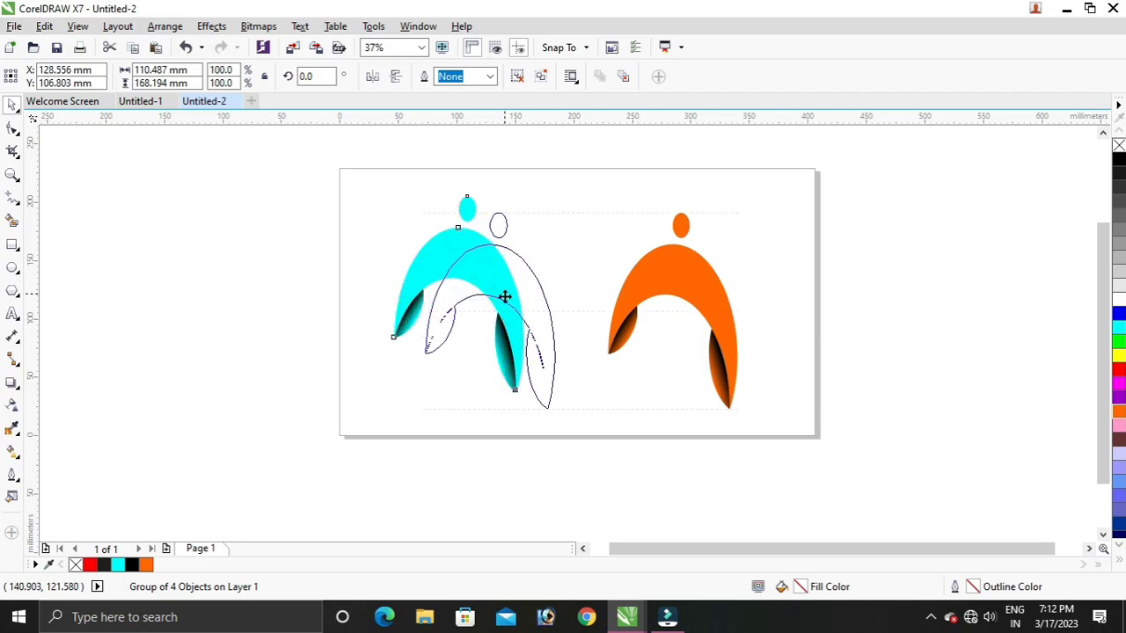
{"action": "left_click", "coordinate": [666, 284]}
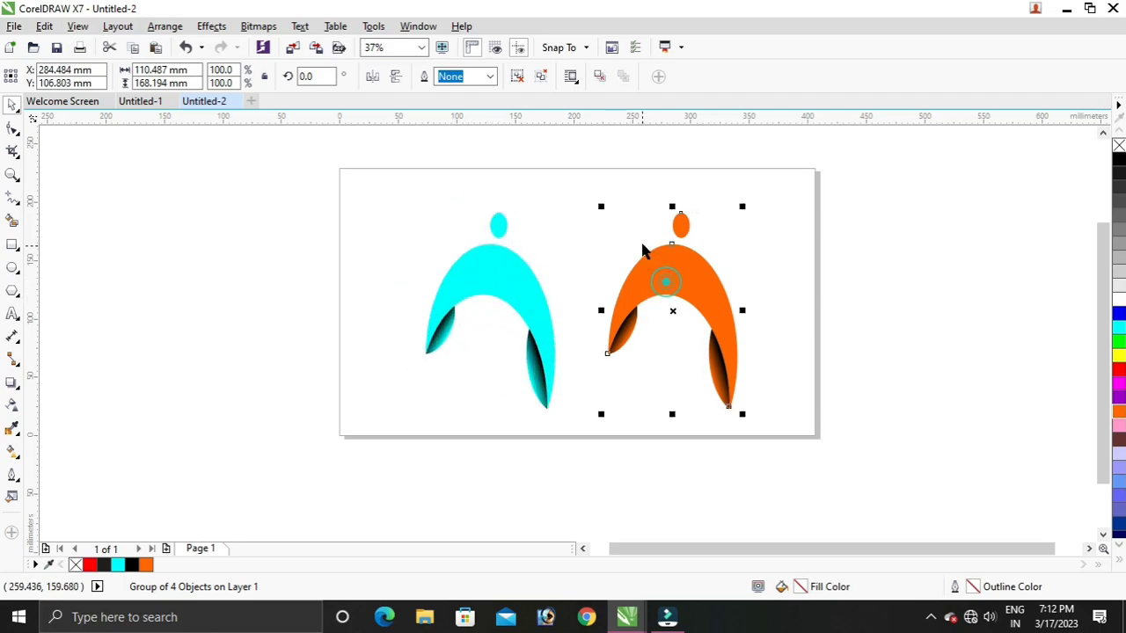
Mirror the orange figure horizontally and tilt it about 18 degrees.
{"action": "left_click", "coordinate": [373, 78]}
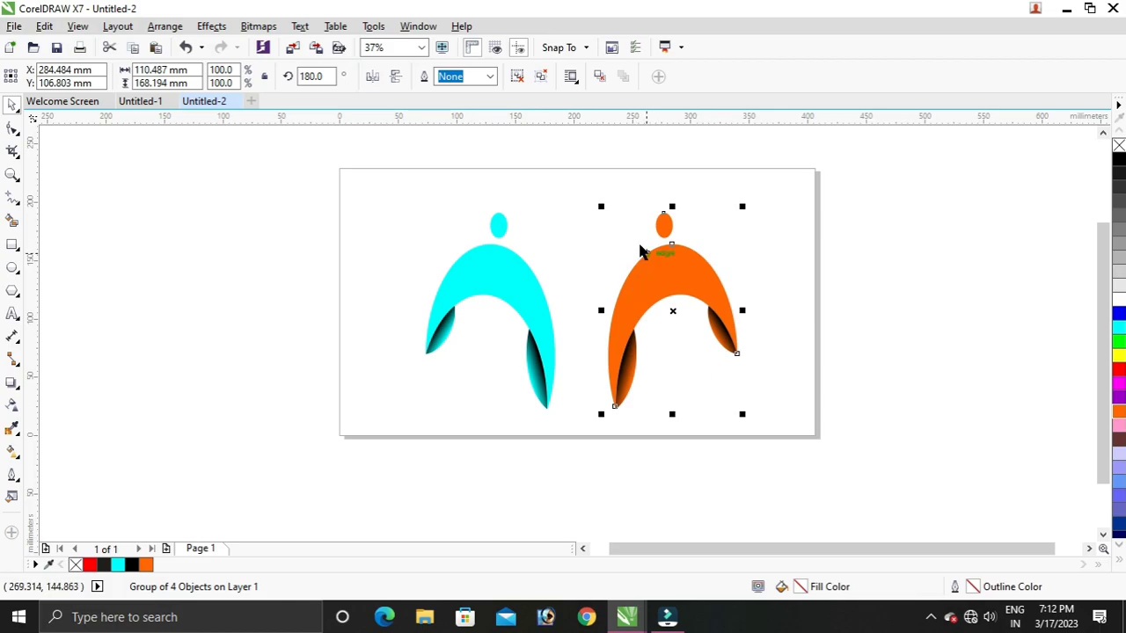
{"action": "left_click", "coordinate": [675, 311]}
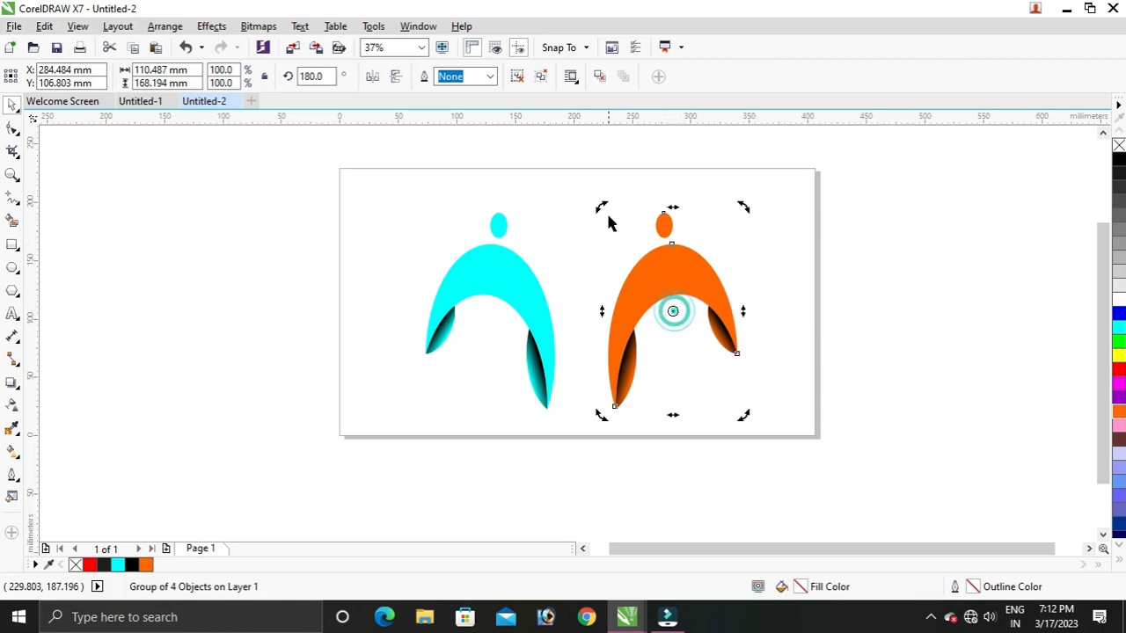
{"action": "left_click_drag", "start_coordinate": [598, 208], "coordinate": [581, 246]}
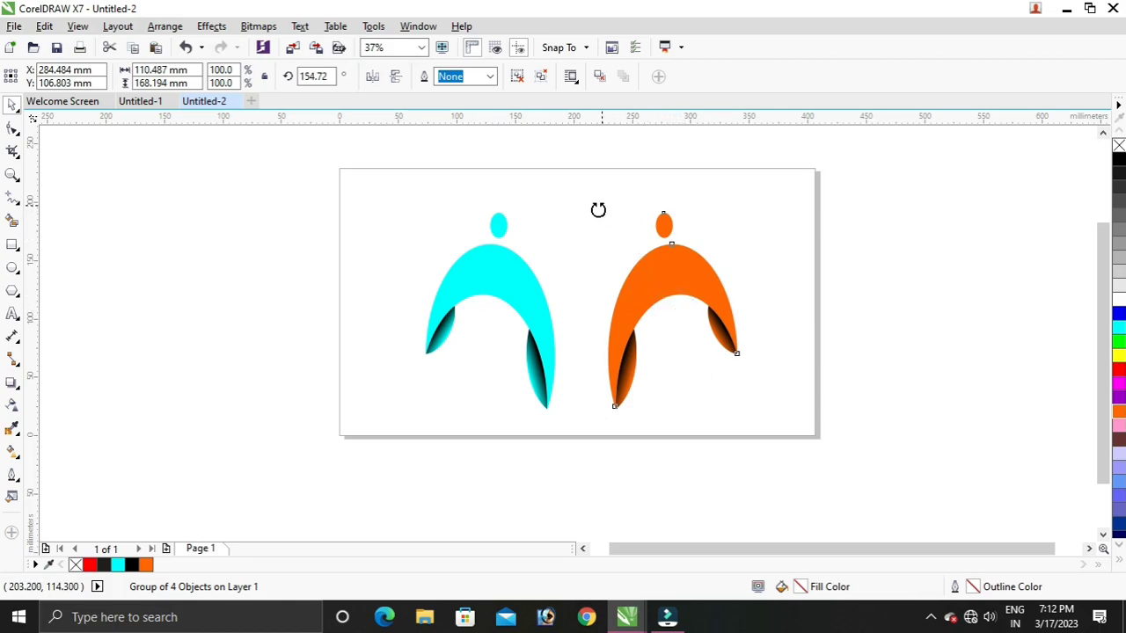
Tilt the cyan figure about 8 degrees clockwise.
{"action": "left_click", "coordinate": [510, 278]}
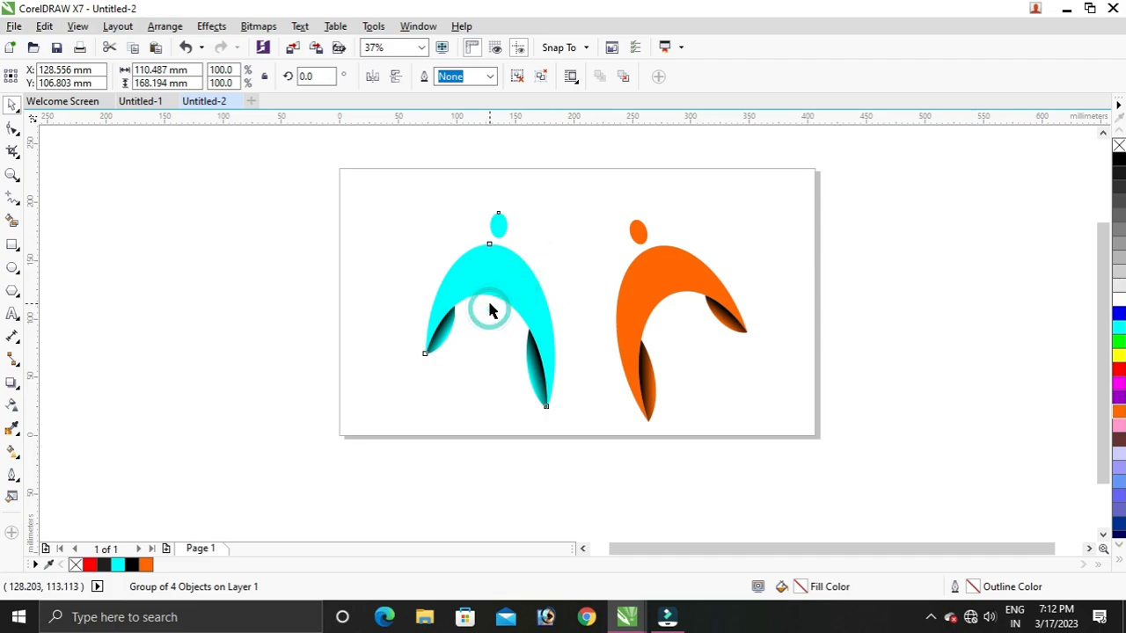
{"action": "left_click", "coordinate": [497, 312]}
{"action": "left_click", "coordinate": [492, 310]}
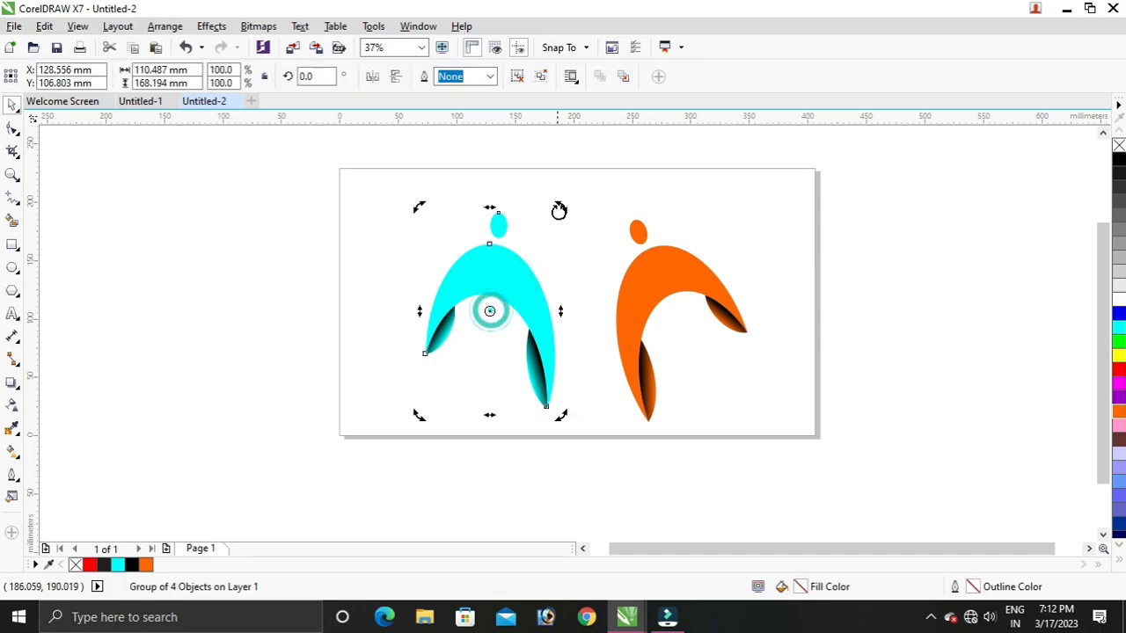
{"action": "left_click_drag", "start_coordinate": [558, 209], "coordinate": [568, 222]}
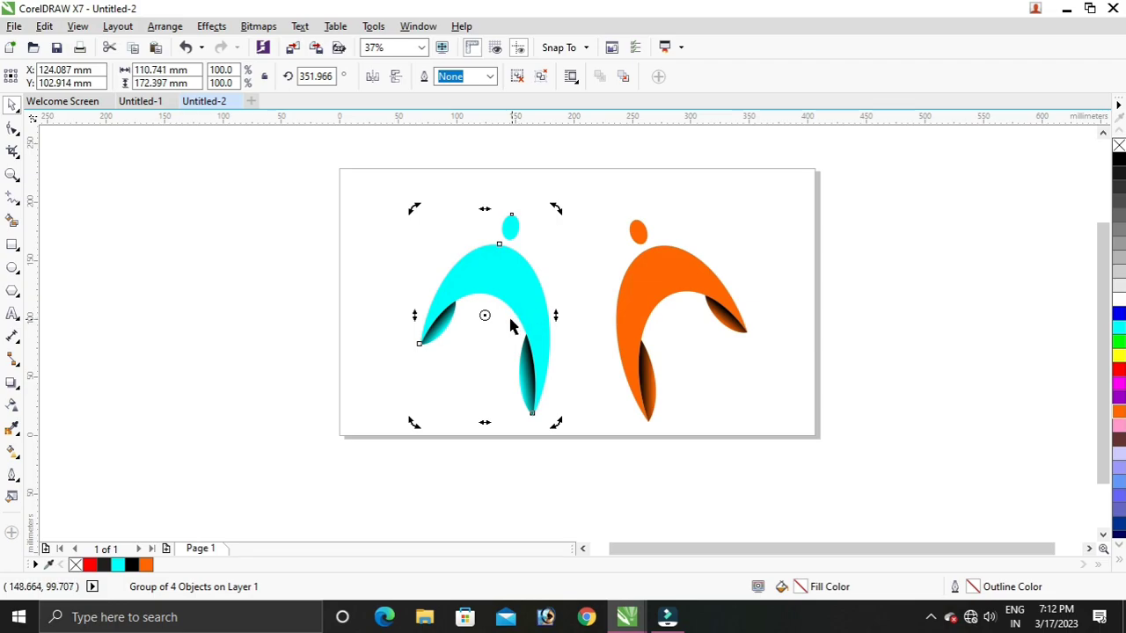
Shrink the orange figure to 57.1%, set it beside the cyan one, and tilt it further.
{"action": "left_click", "coordinate": [640, 280]}
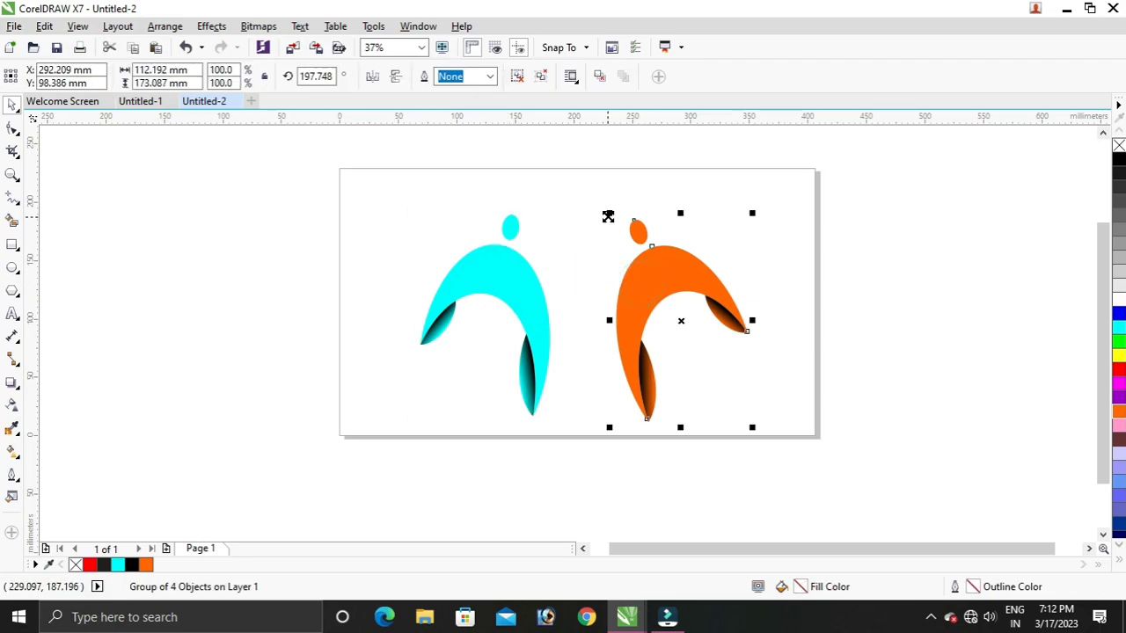
{"action": "left_click_drag", "start_coordinate": [608, 217], "coordinate": [635, 257]}
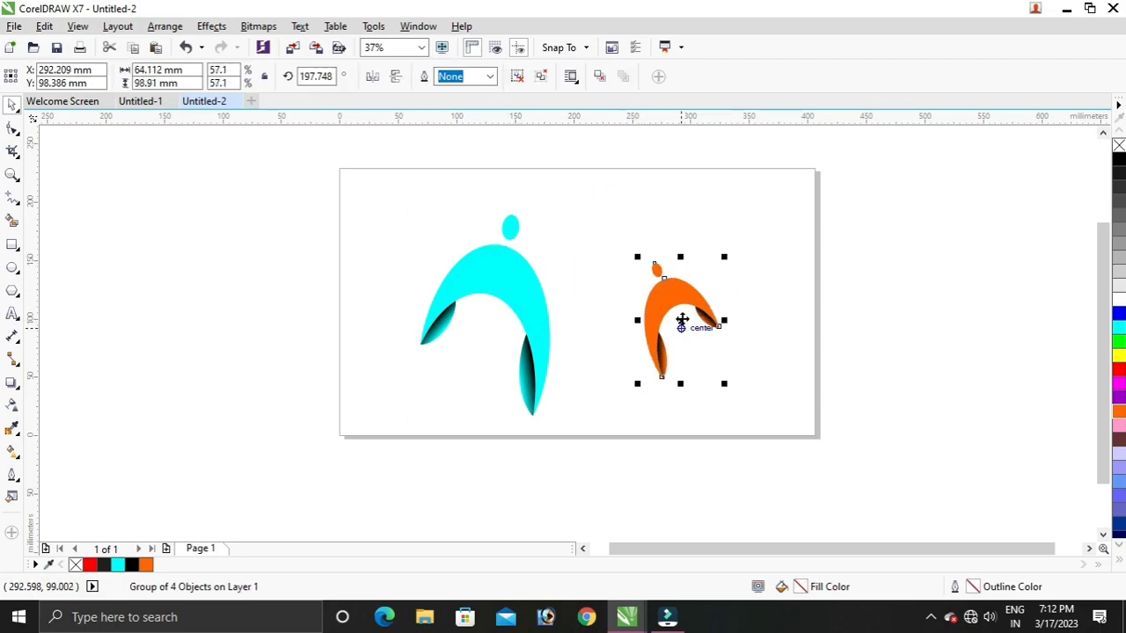
{"action": "left_click_drag", "start_coordinate": [682, 319], "coordinate": [595, 329]}
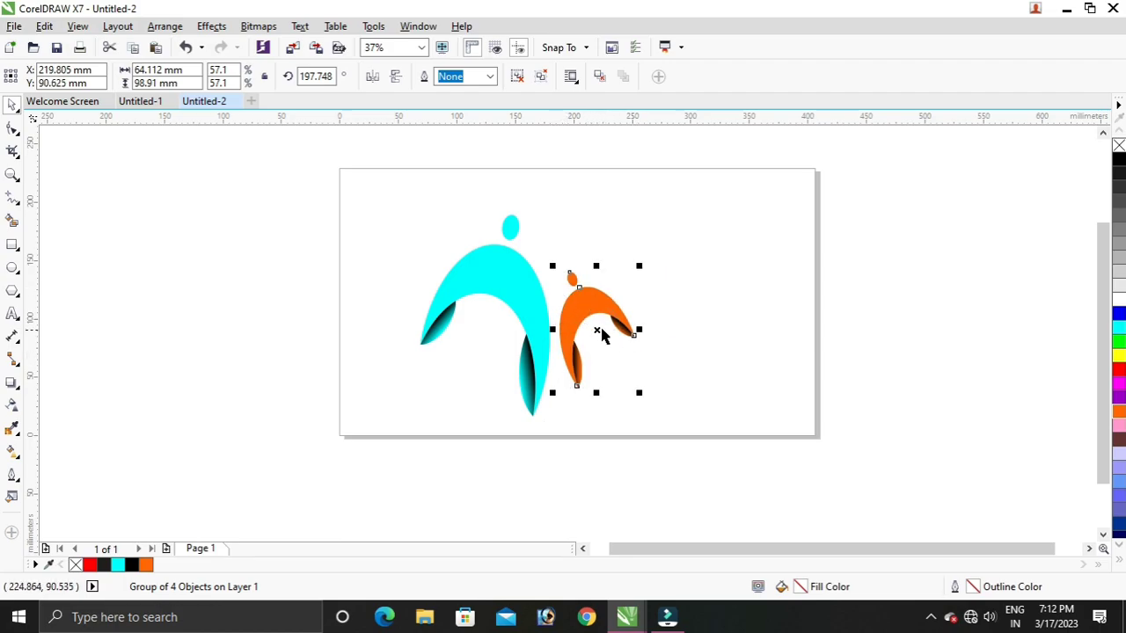
{"action": "left_click", "coordinate": [598, 330]}
{"action": "left_click_drag", "start_coordinate": [554, 268], "coordinate": [546, 277]}
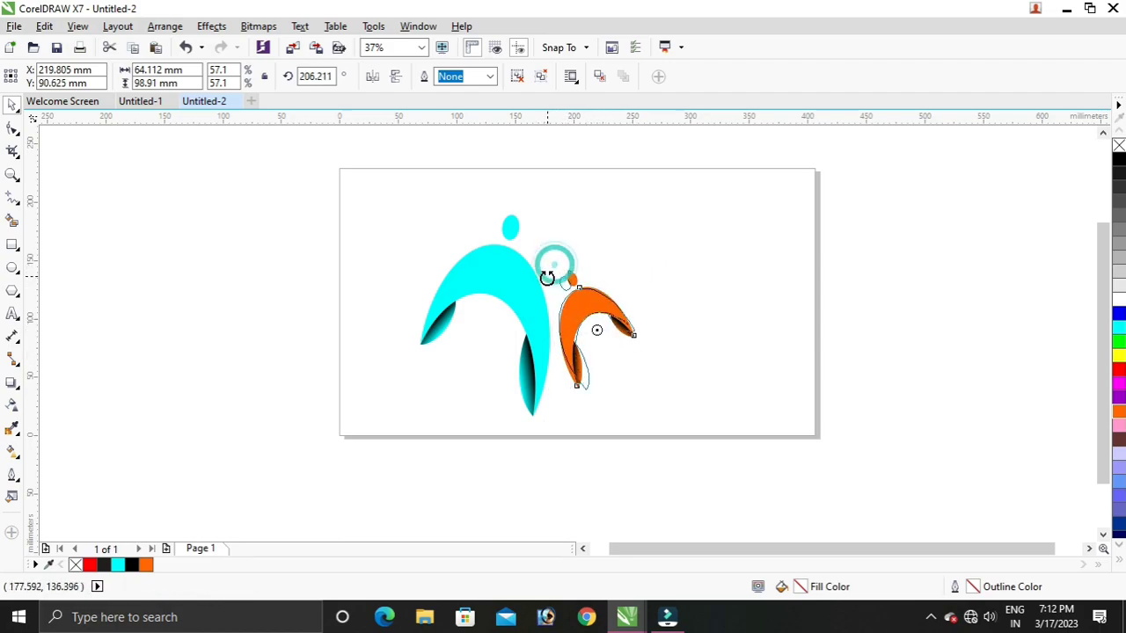
Group both figures, move them toward the page centre, and enlarge the group.
{"action": "left_click", "coordinate": [405, 266]}
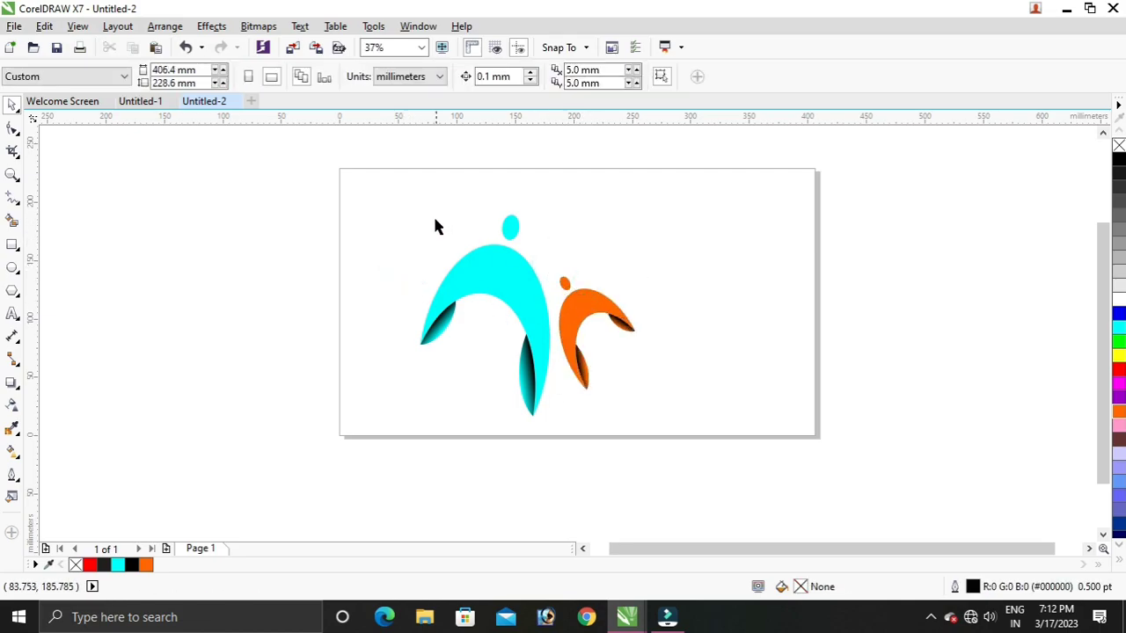
{"action": "left_click_drag", "start_coordinate": [403, 192], "coordinate": [655, 442]}
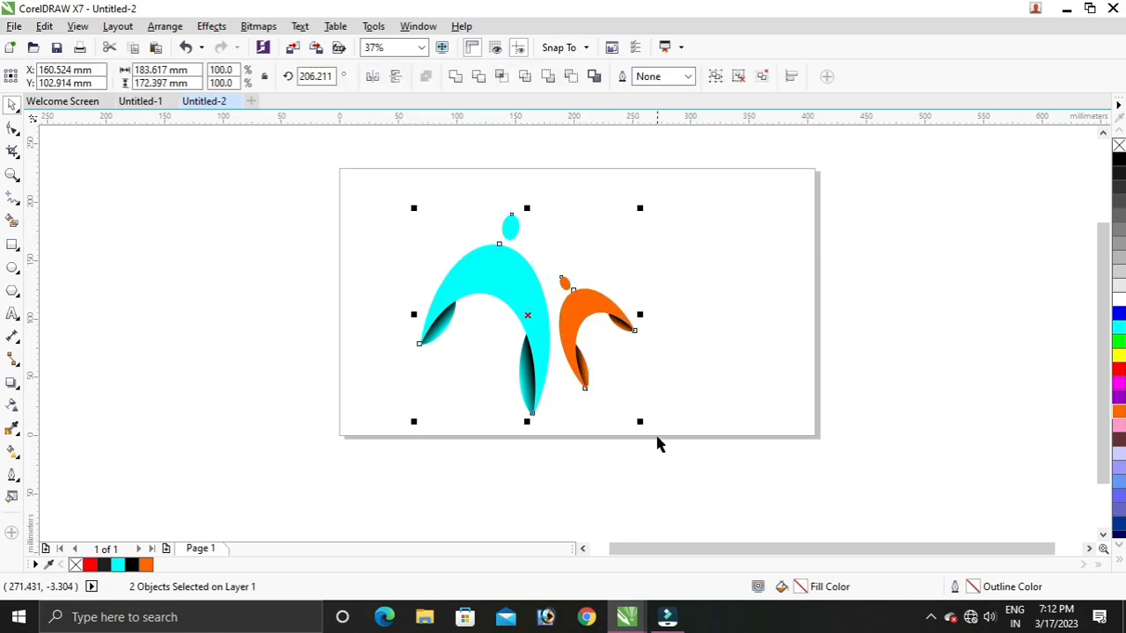
{"action": "key", "text": "ctrl+g"}
{"action": "left_click_drag", "start_coordinate": [454, 345], "coordinate": [503, 332]}
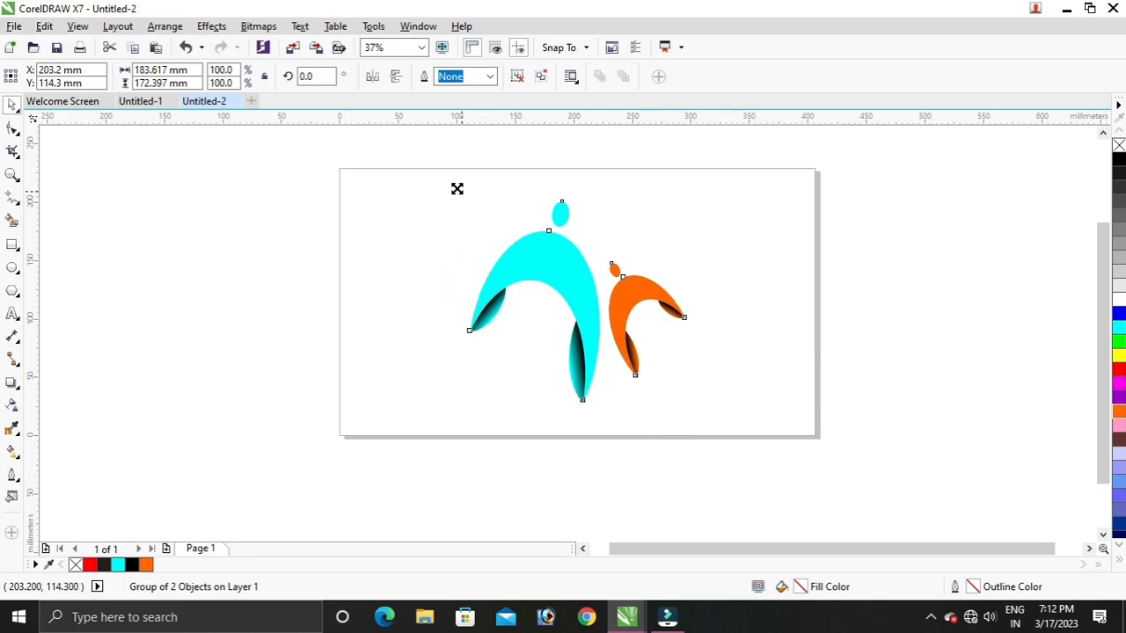
{"action": "left_click_drag", "start_coordinate": [457, 188], "coordinate": [412, 163]}
{"action": "left_click", "coordinate": [361, 282]}
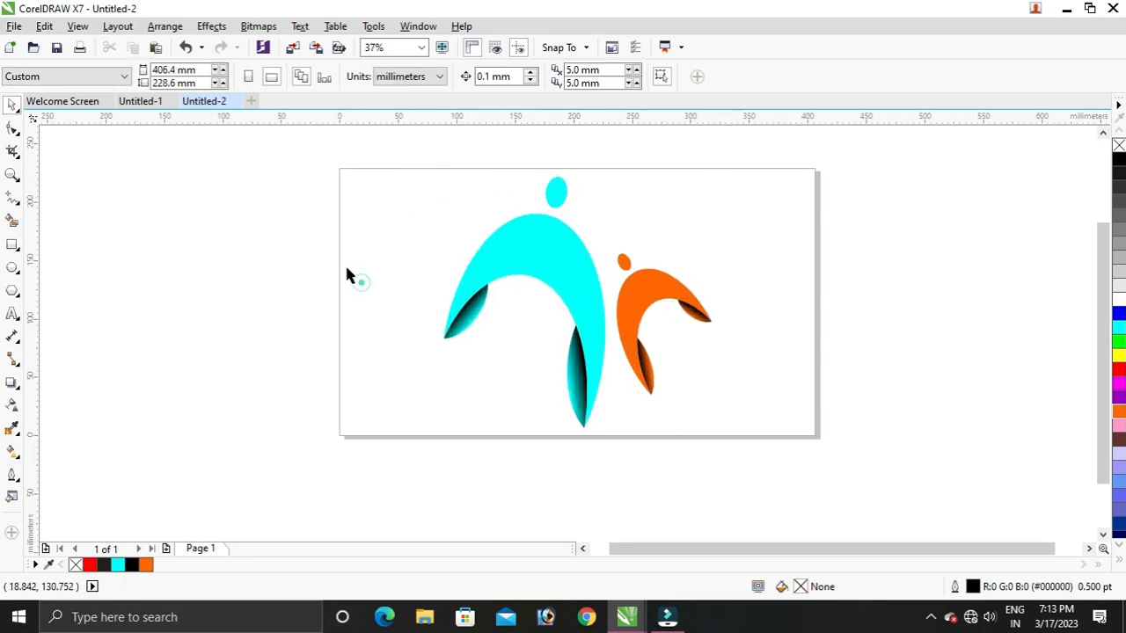
Add a black 406.4 × 228.6 mm background rectangle behind the figures and preview the logo full-screen.
{"action": "double_click", "coordinate": [13, 245]}
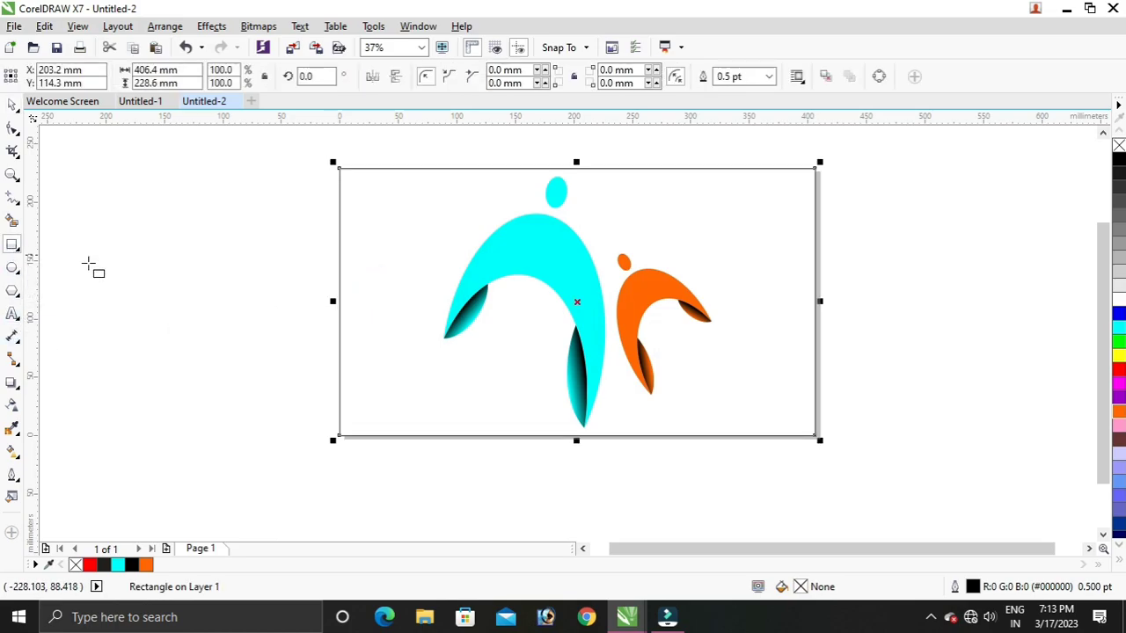
{"action": "left_click", "coordinate": [131, 564]}
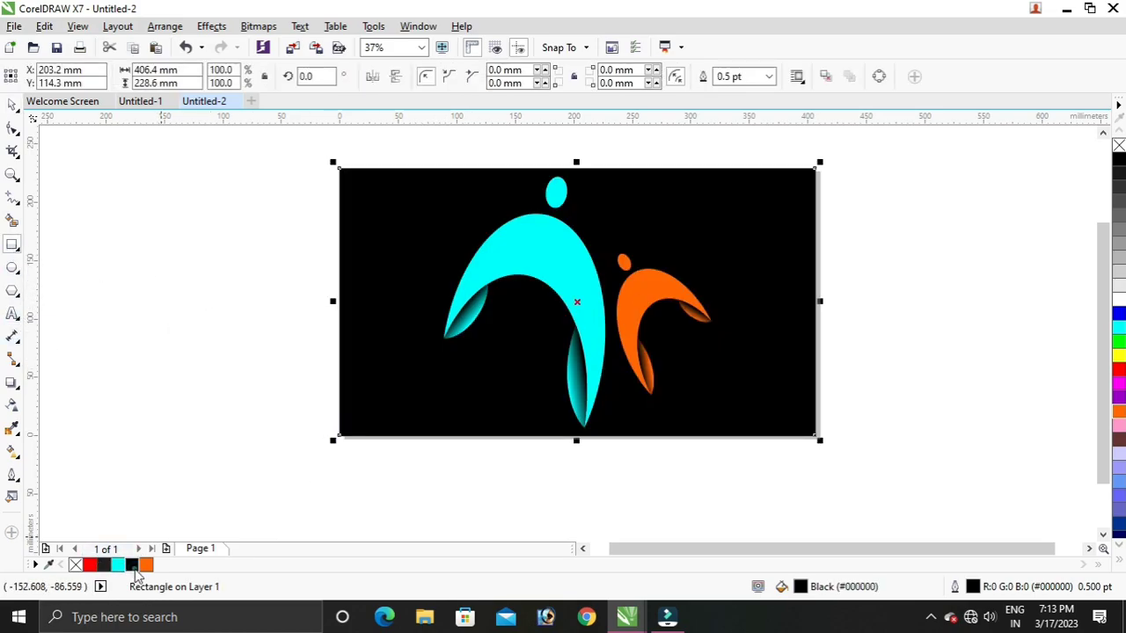
{"action": "left_click", "coordinate": [12, 174]}
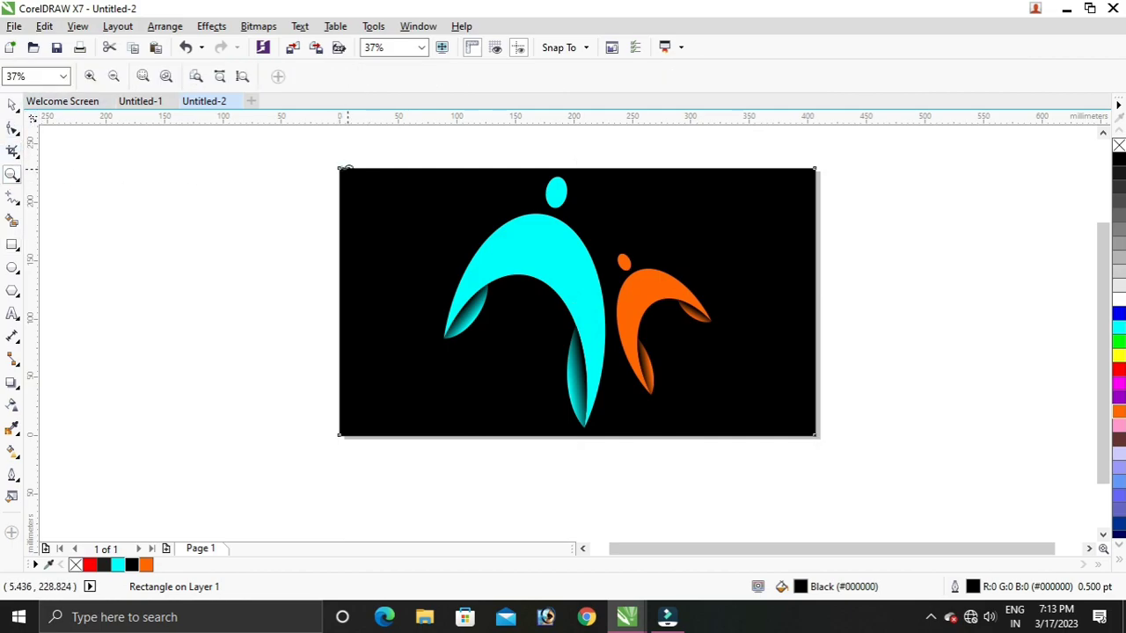
{"action": "mouse_move", "coordinate": [420, 224]}
{"action": "left_mouse_down"}
{"action": "mouse_move", "coordinate": [342, 167]}
{"action": "mouse_move", "coordinate": [817, 434]}
{"action": "left_mouse_up"}
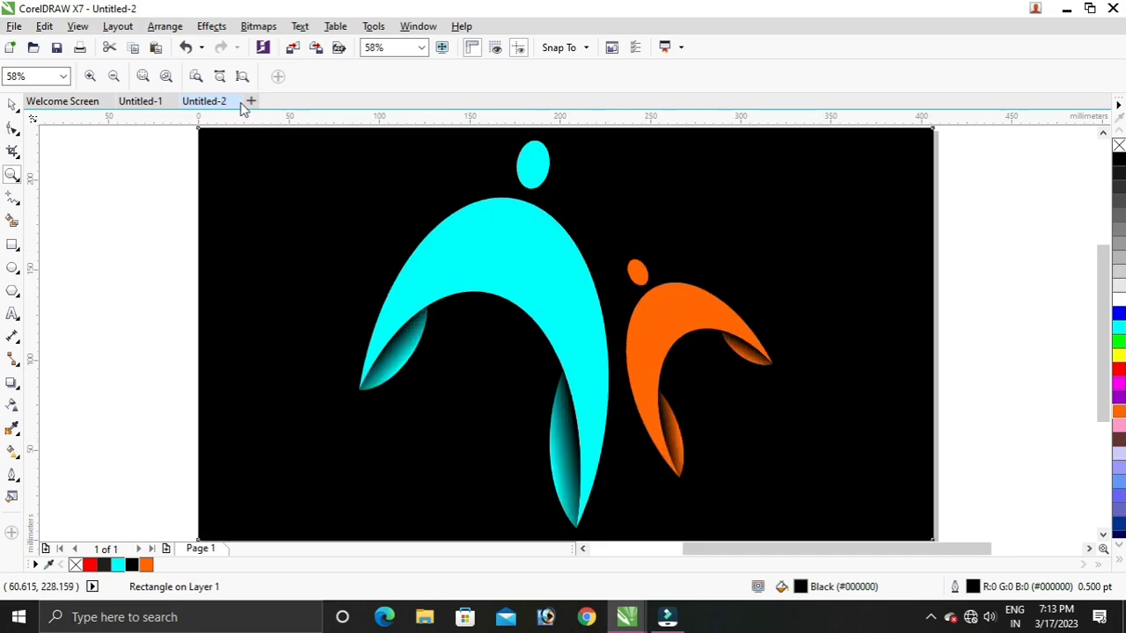
{"action": "left_click", "coordinate": [78, 26]}
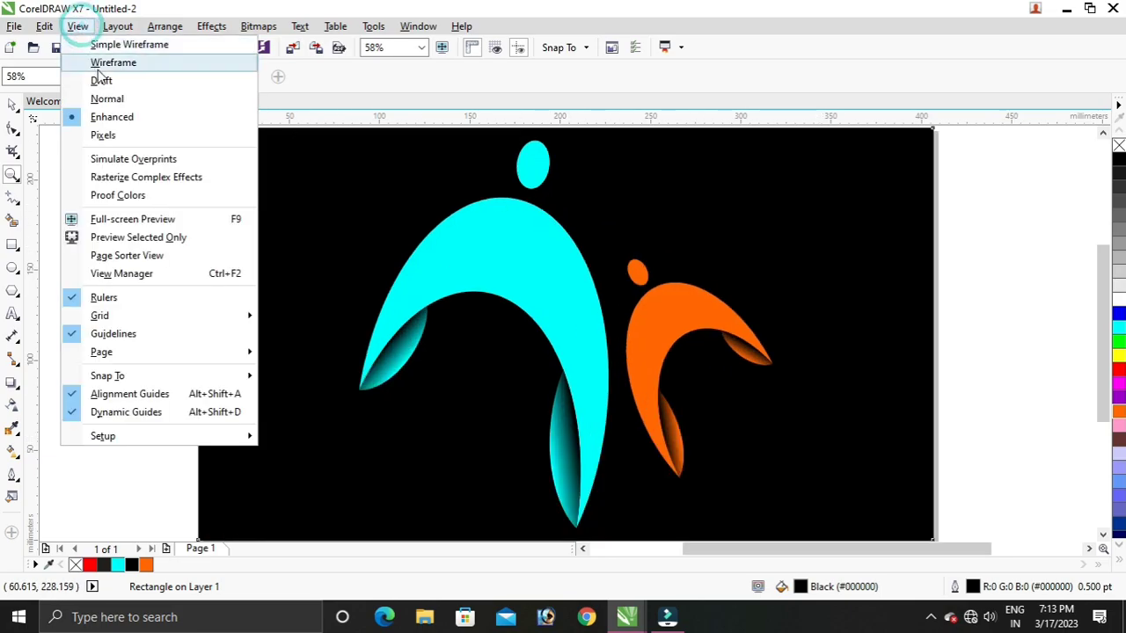
{"action": "left_click", "coordinate": [169, 222]}
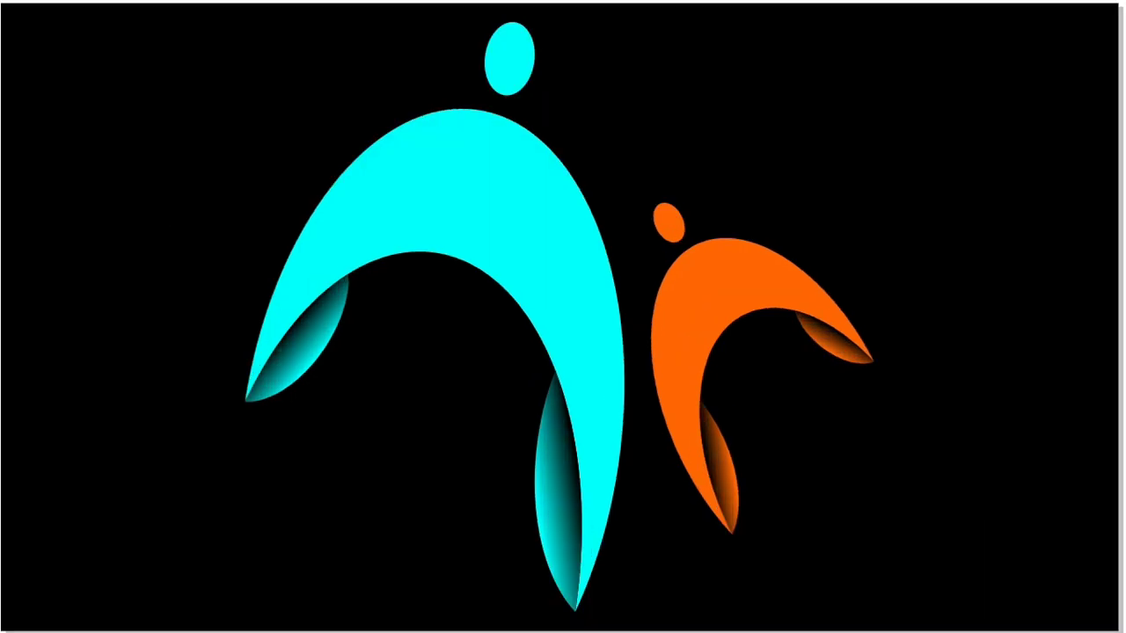